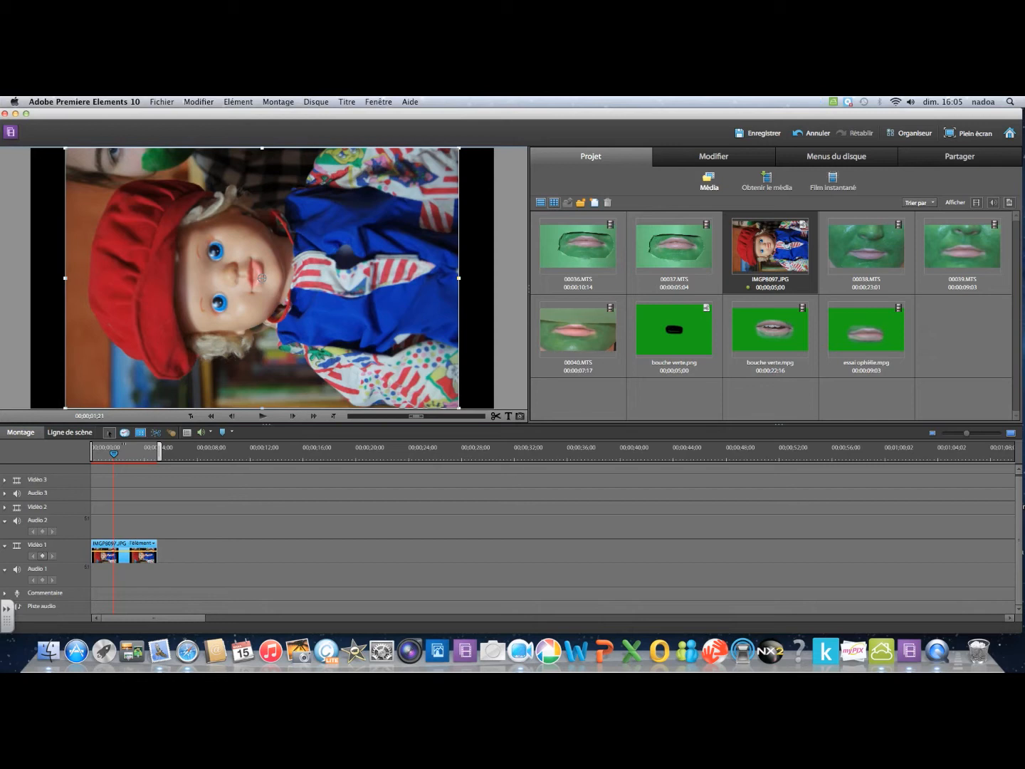
- Rotate the doll photo upright, enlarge it beyond the frame and move it down to show the whole face
drag(460, 148, 394, 473)
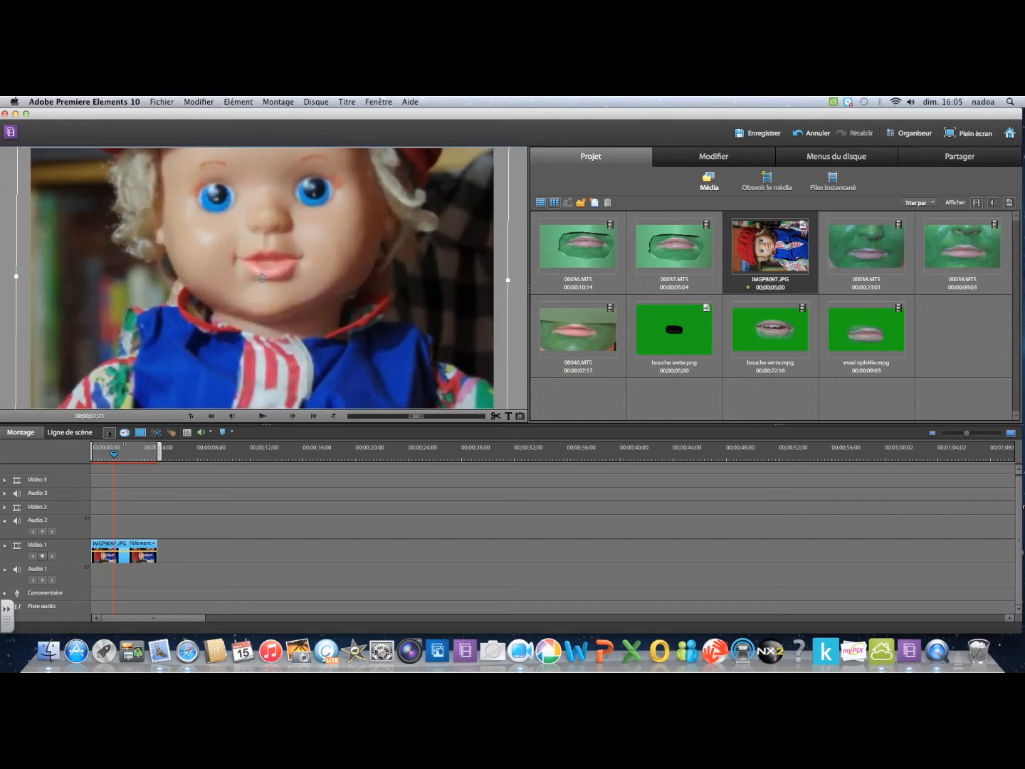
mouse_move(254, 304)
mouse_down()
mouse_move(252, 343)
mouse_move(262, 344)
mouse_up()
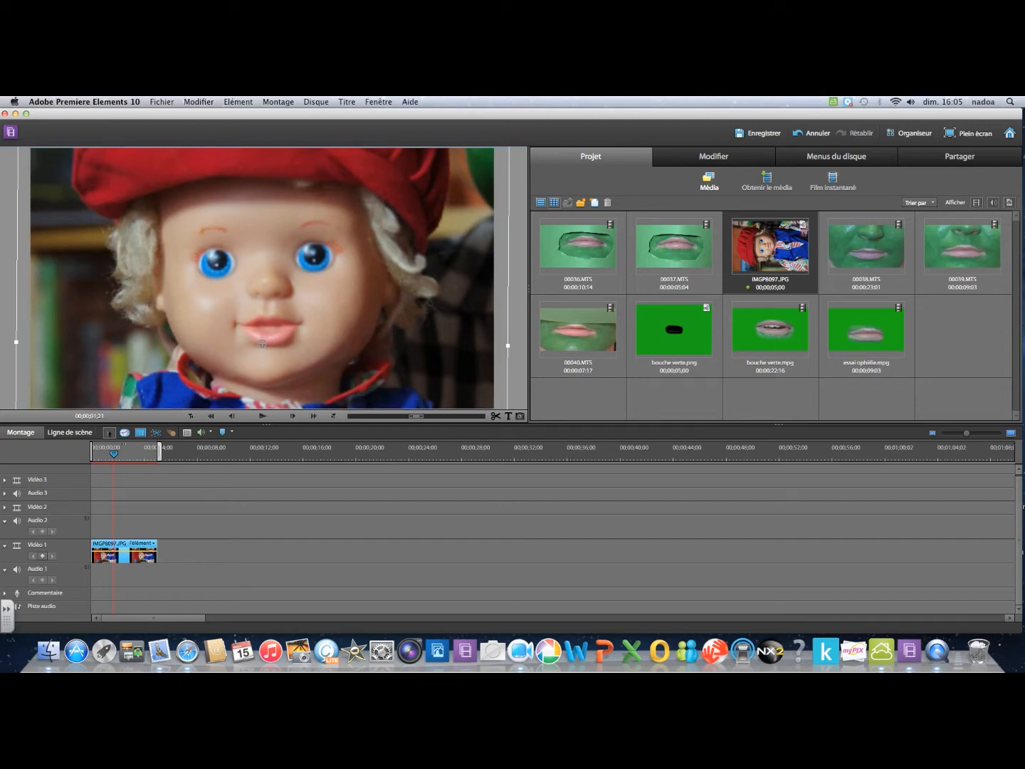
- Place the clip 00037.MTS at the start of Vidéo 2 above the doll photo and play it back
click(674, 249)
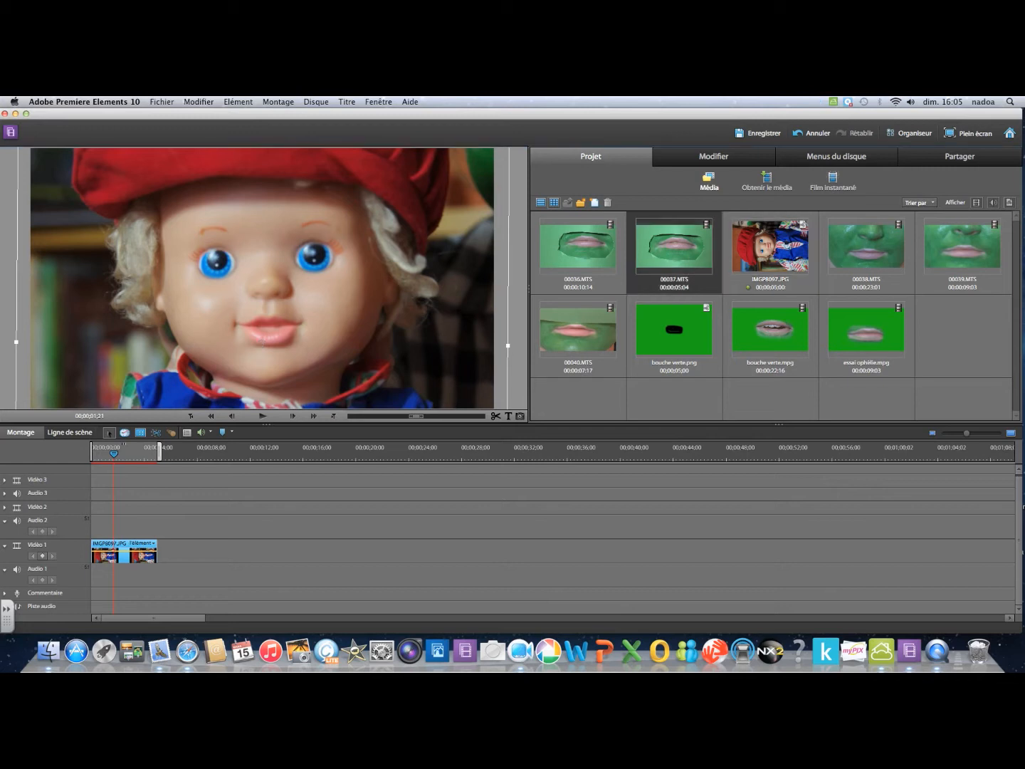
drag(674, 249, 92, 508)
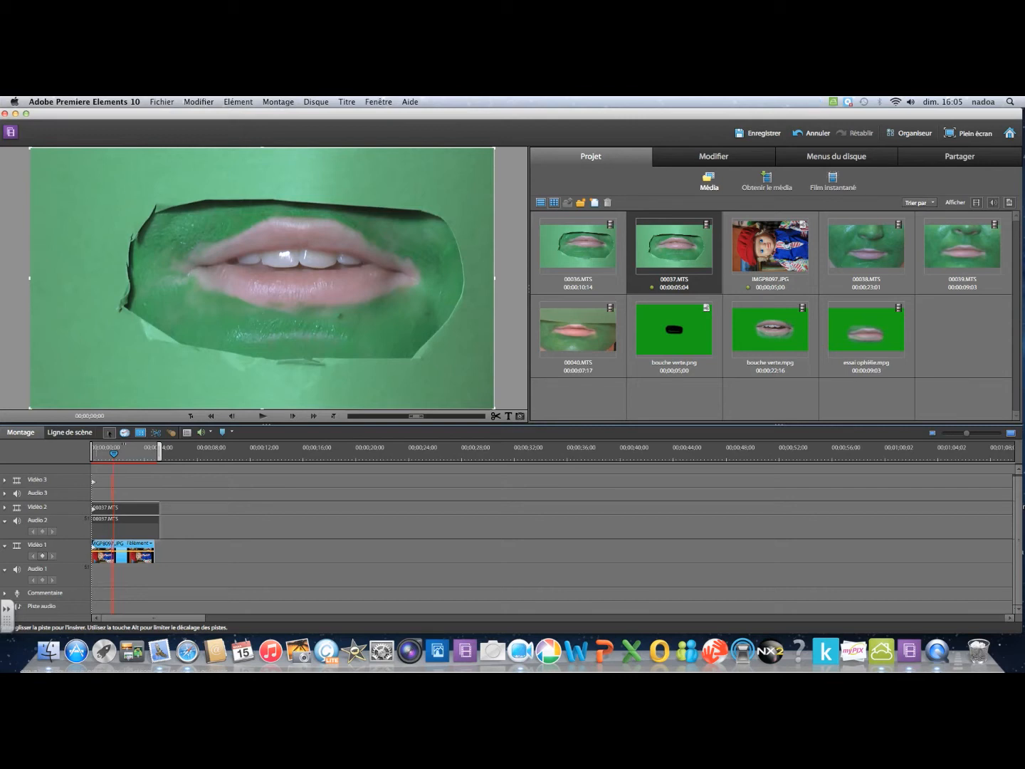
drag(93, 508, 93, 508)
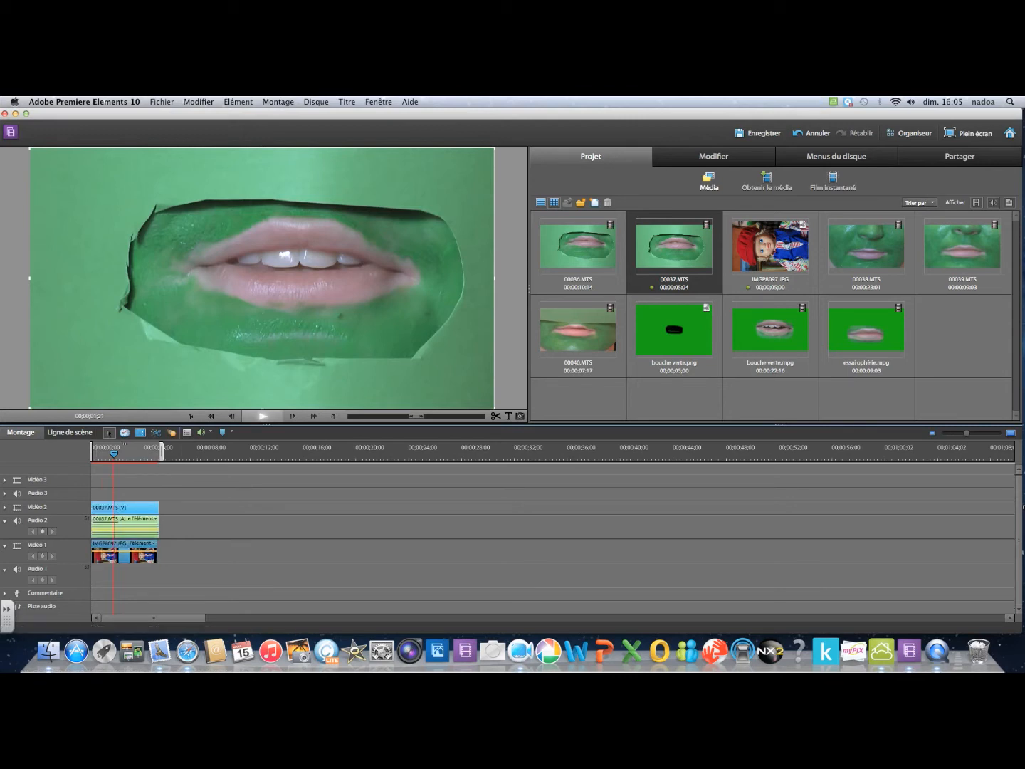
key(space)
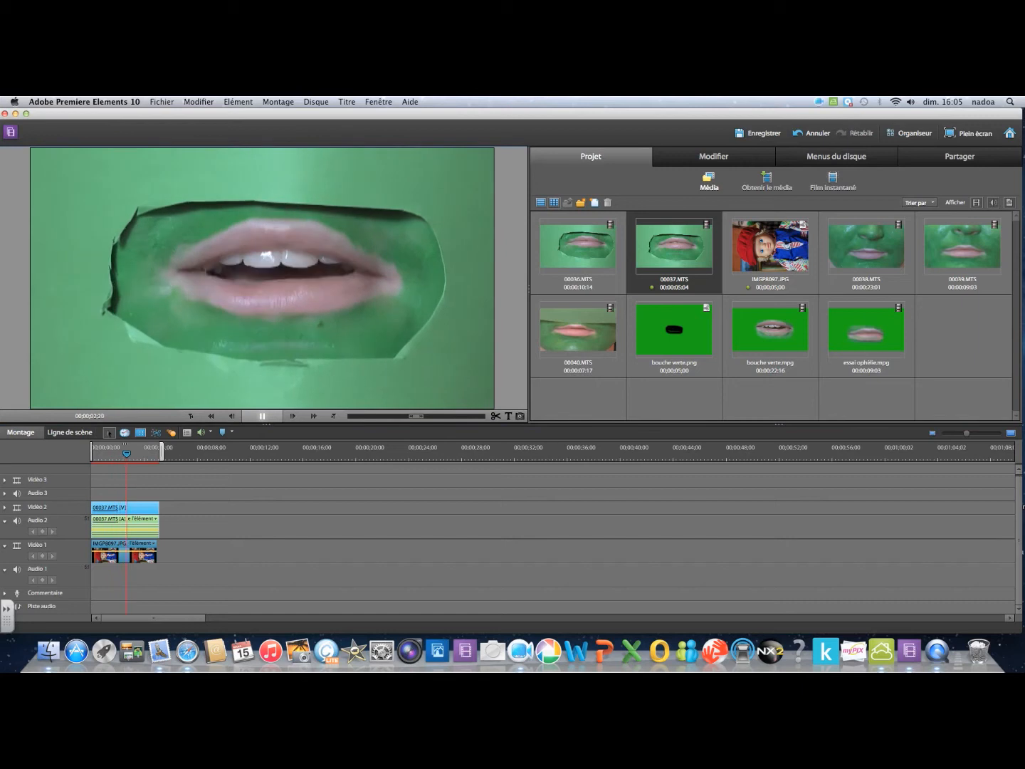
key(space)
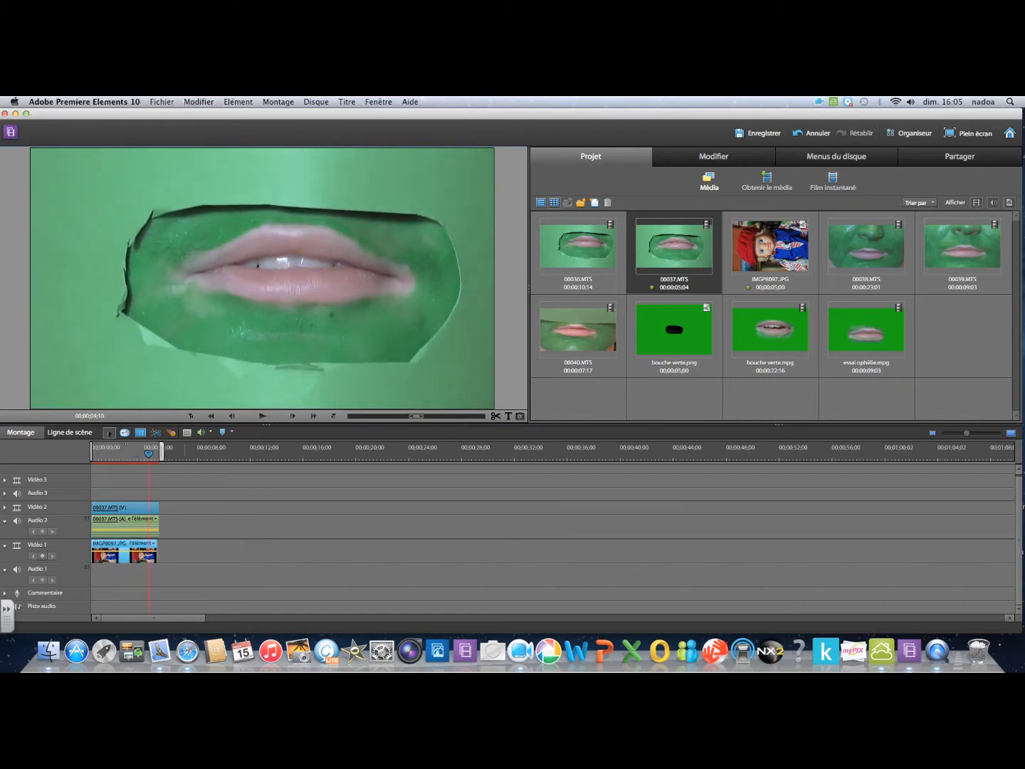
- Apply Videomerge to the 00037.MTS clip on Vidéo 2 to make its green background transparent
drag(149, 453, 98, 453)
click(136, 507)
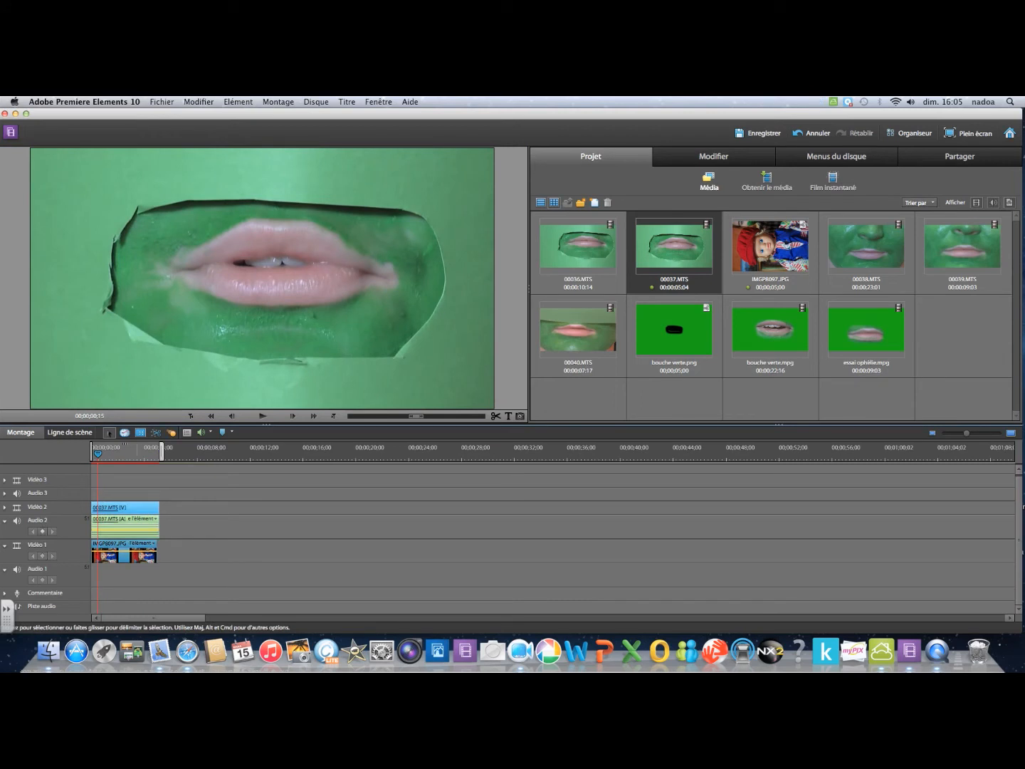
right_click(136, 507)
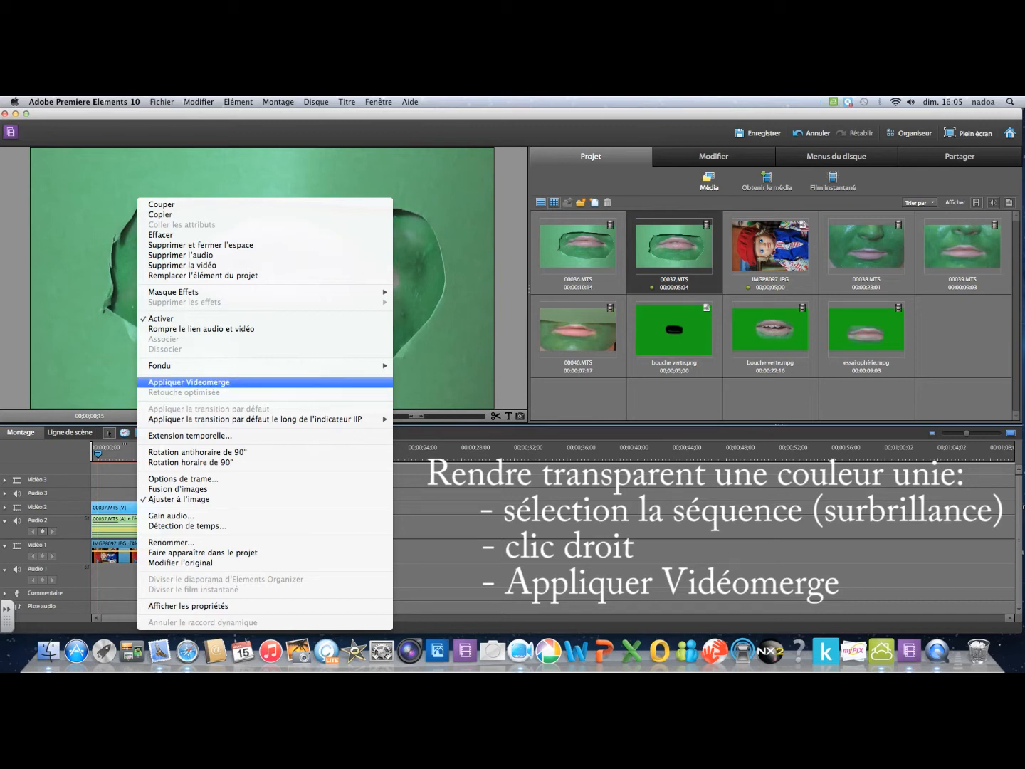
click(189, 383)
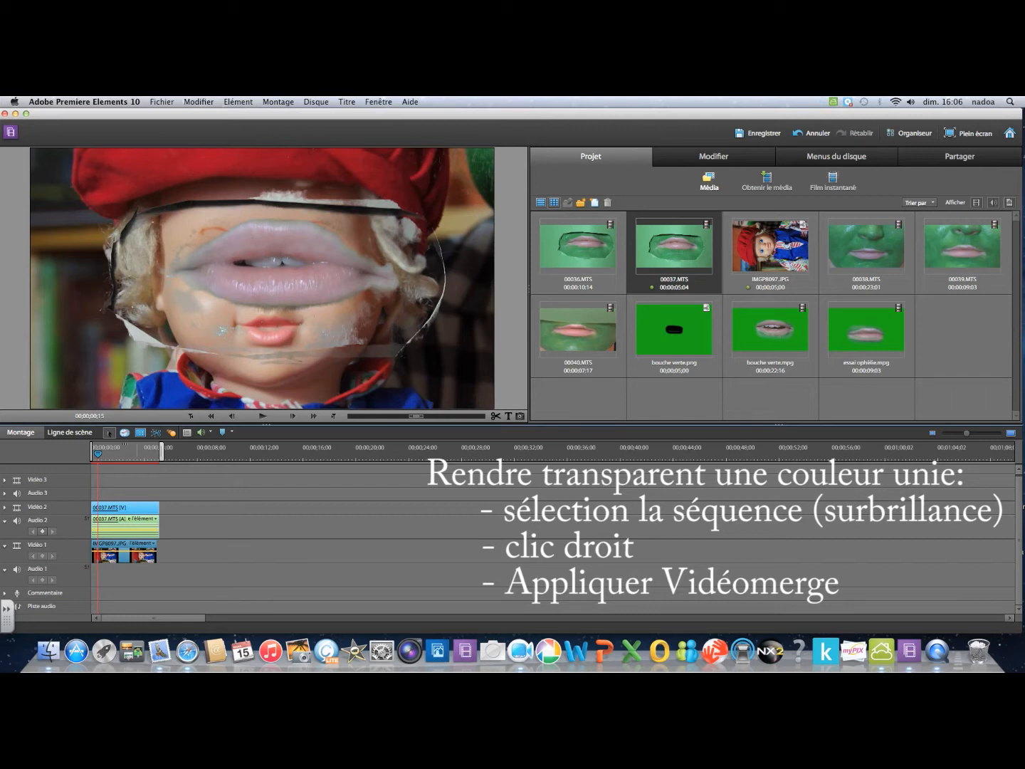
- Shrink the keyed mouth clip, position it over the doll's mouth and play back the composite
click(262, 279)
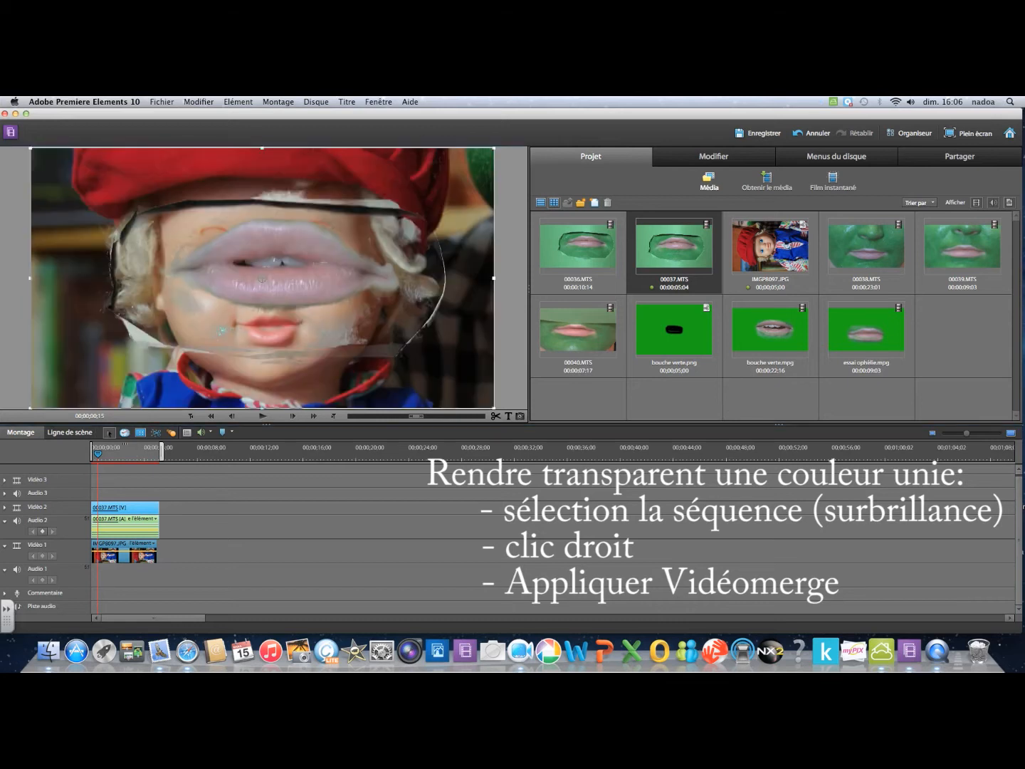
drag(261, 279, 263, 318)
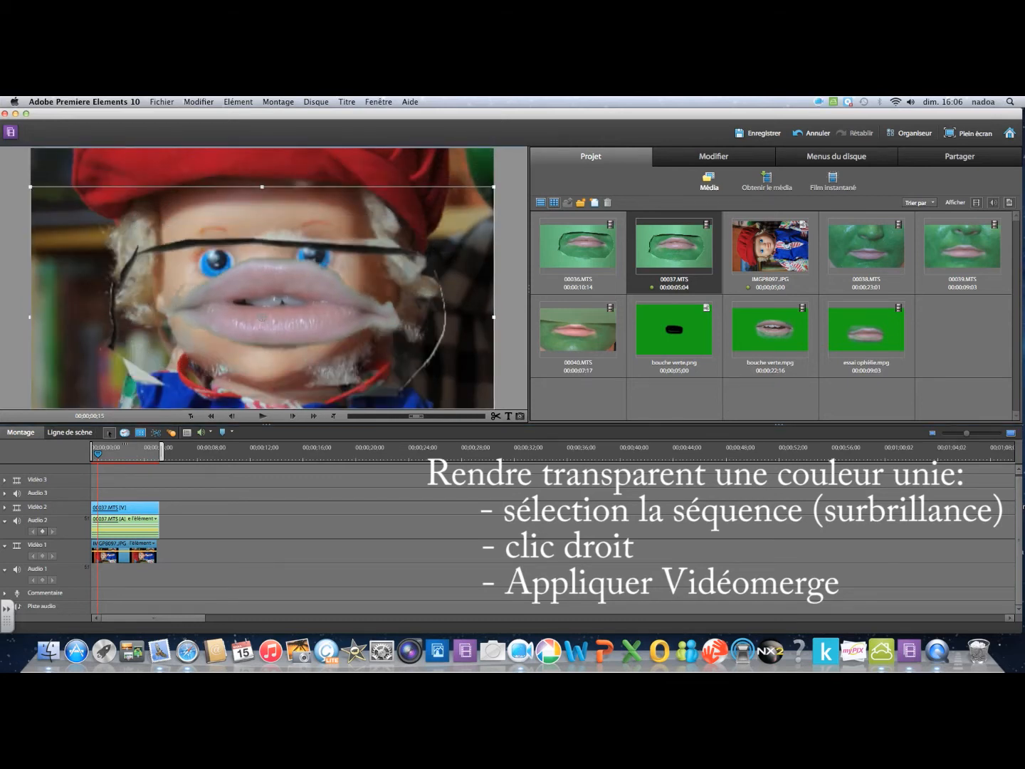
drag(494, 186, 380, 251)
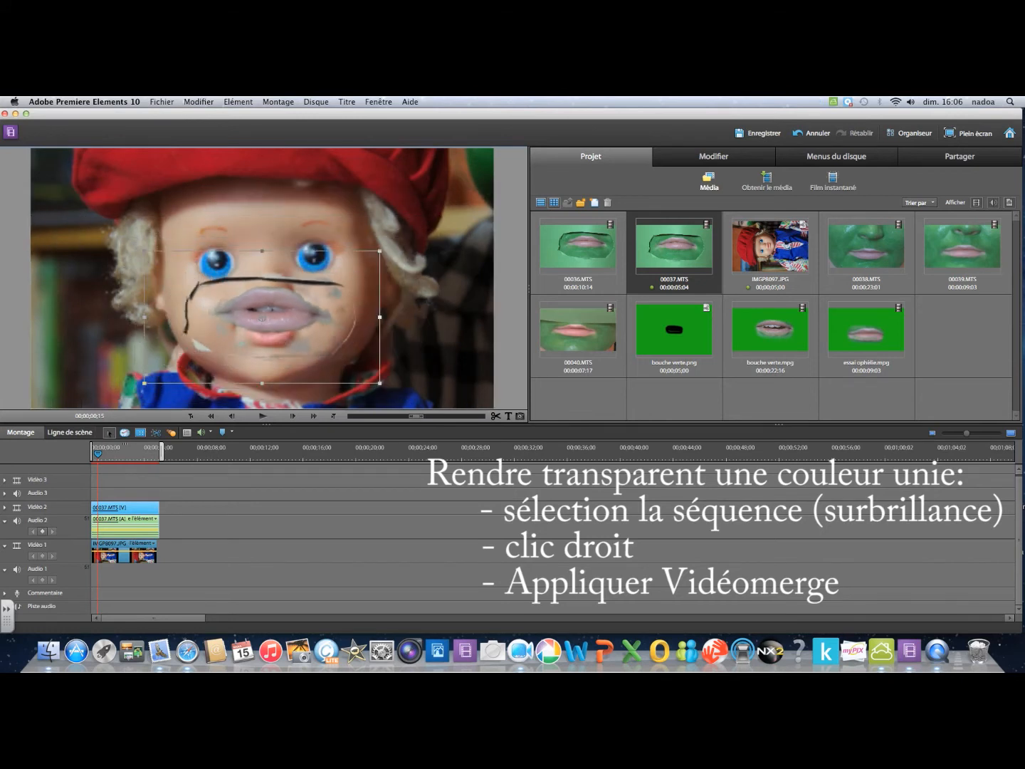
drag(262, 319, 264, 331)
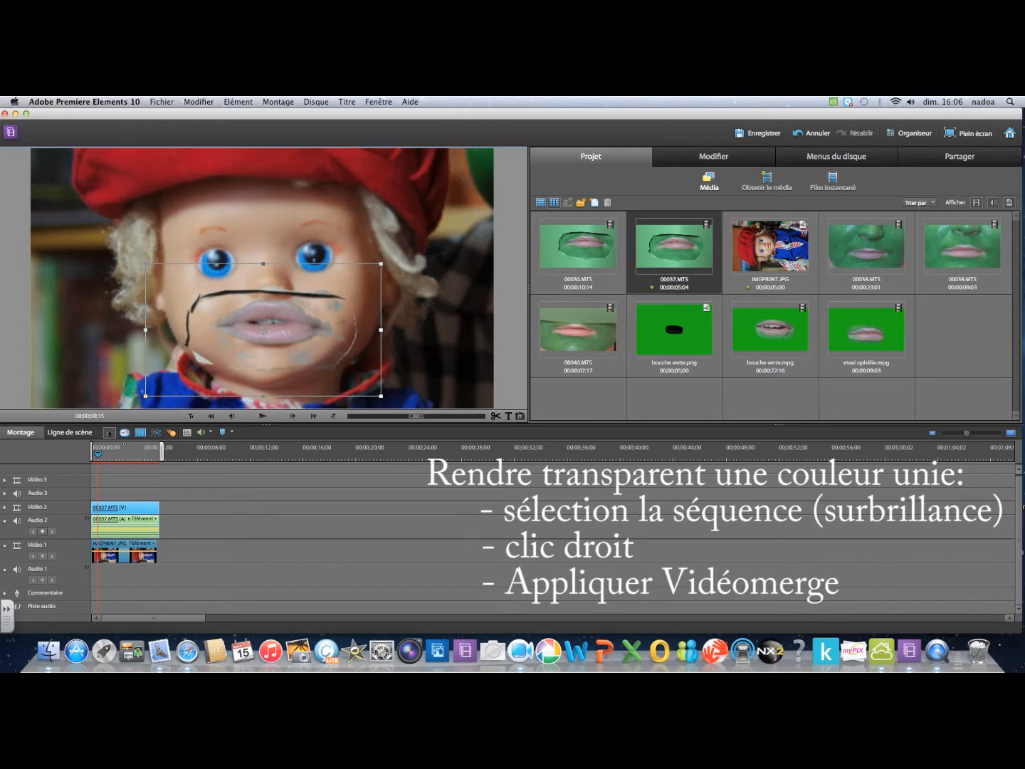
drag(381, 396, 336, 371)
drag(262, 330, 260, 331)
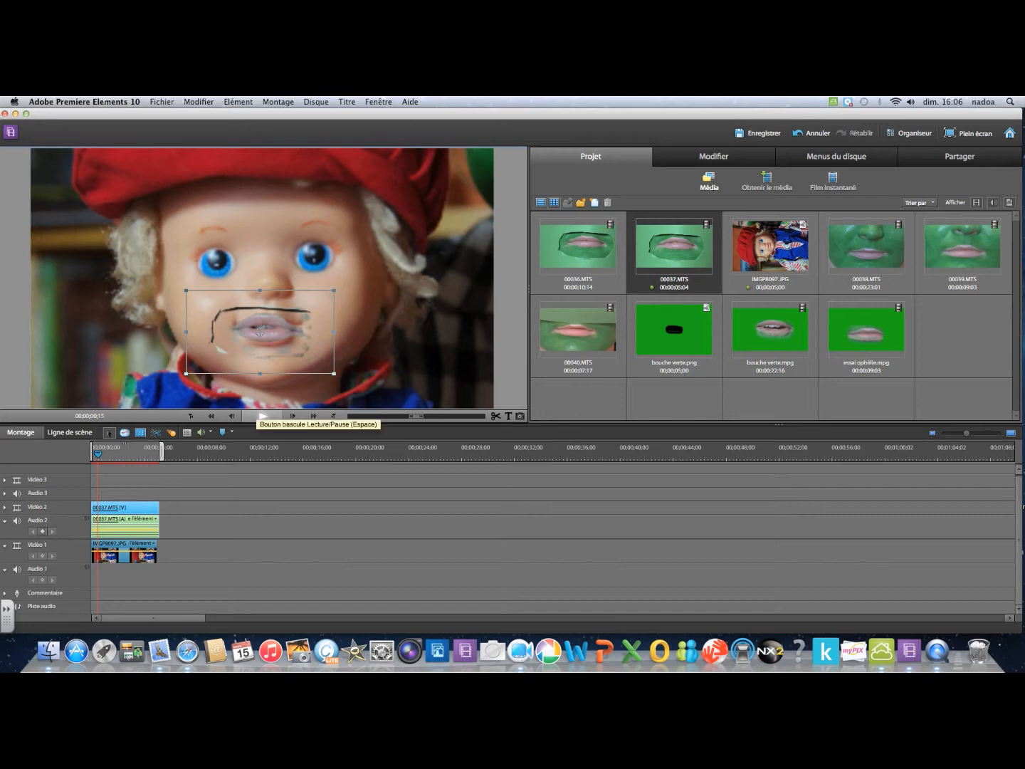
click(263, 416)
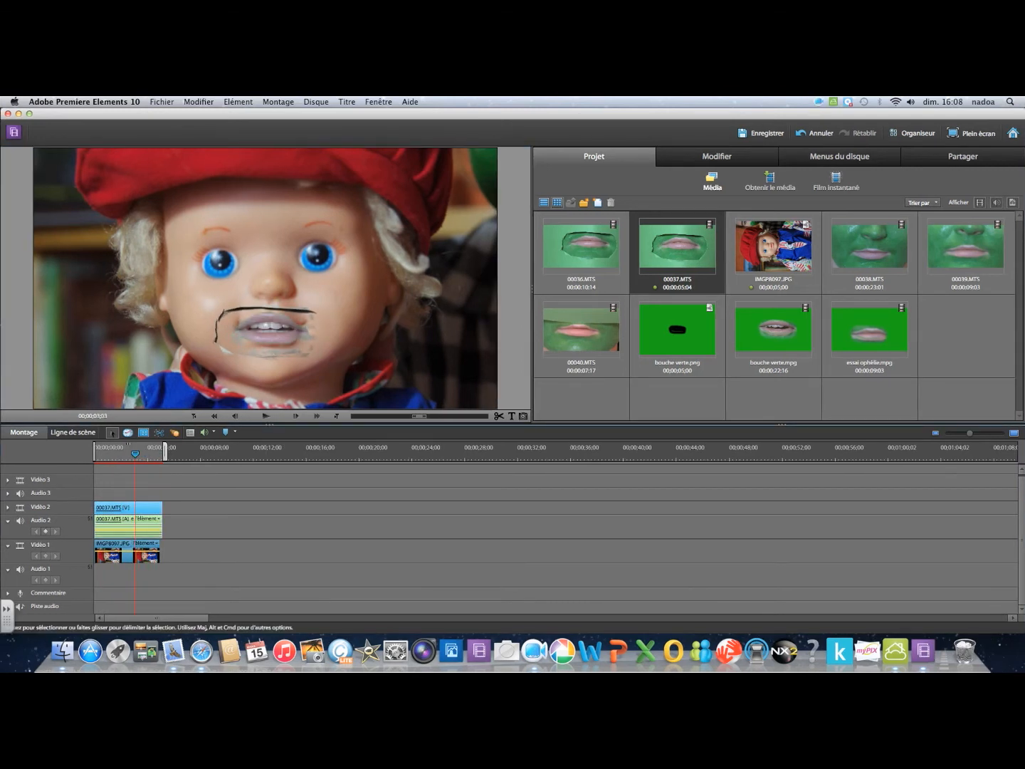
- Delete the mouth clip and the doll photo from the timeline
key(Delete)
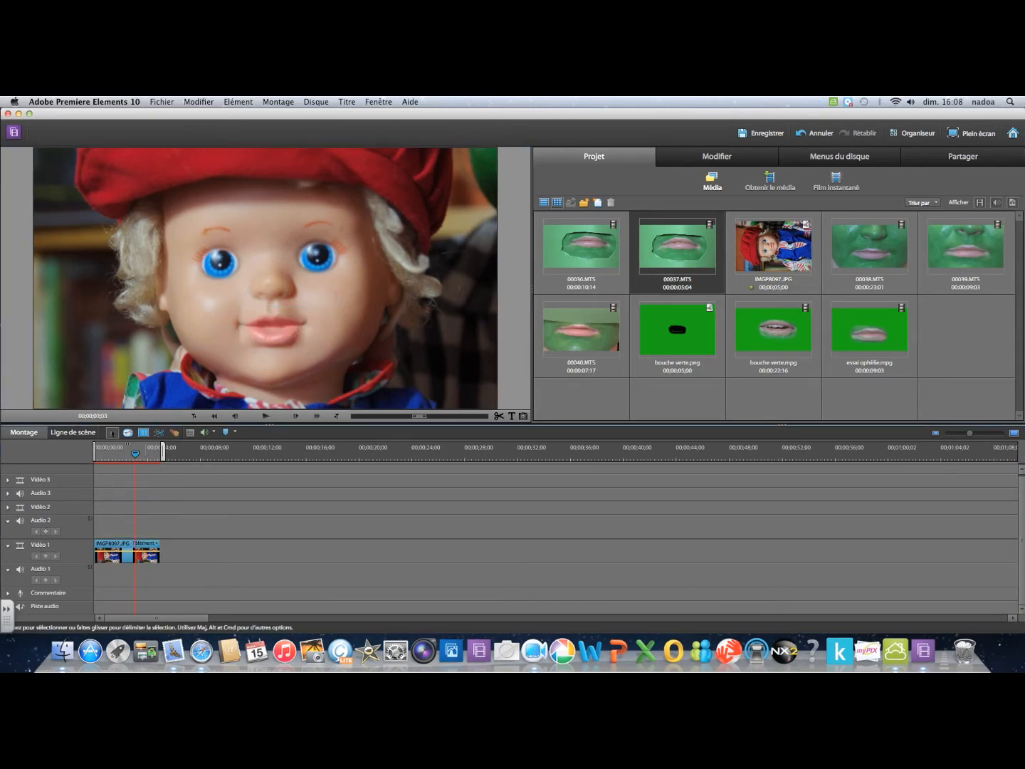
click(128, 553)
key(Delete)
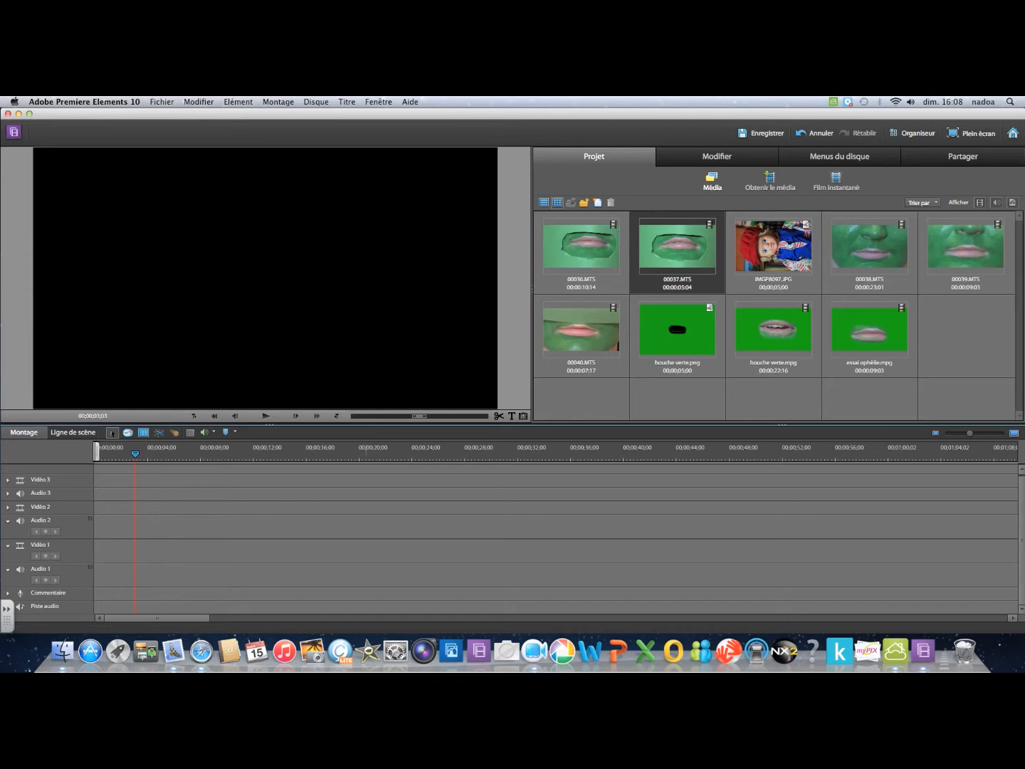
- Place 00037.MTS at the start of Vidéo 1, accepting matching project settings, and bouche verte.png above it on Vidéo 2
drag(677, 246, 96, 546)
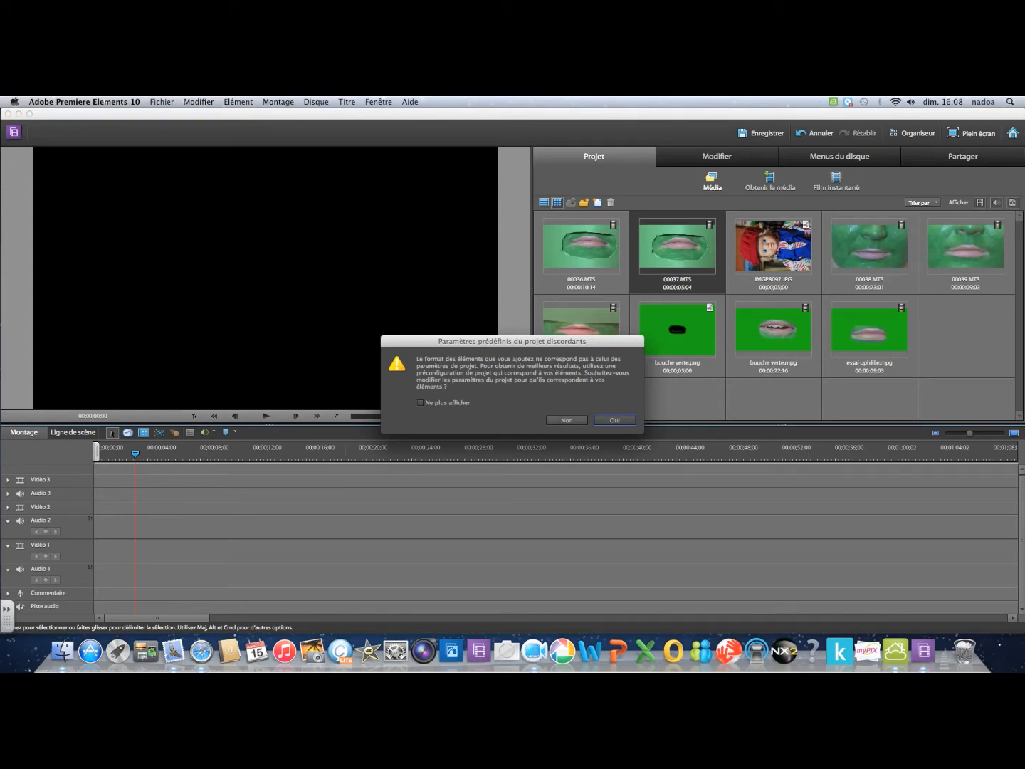
key(Return)
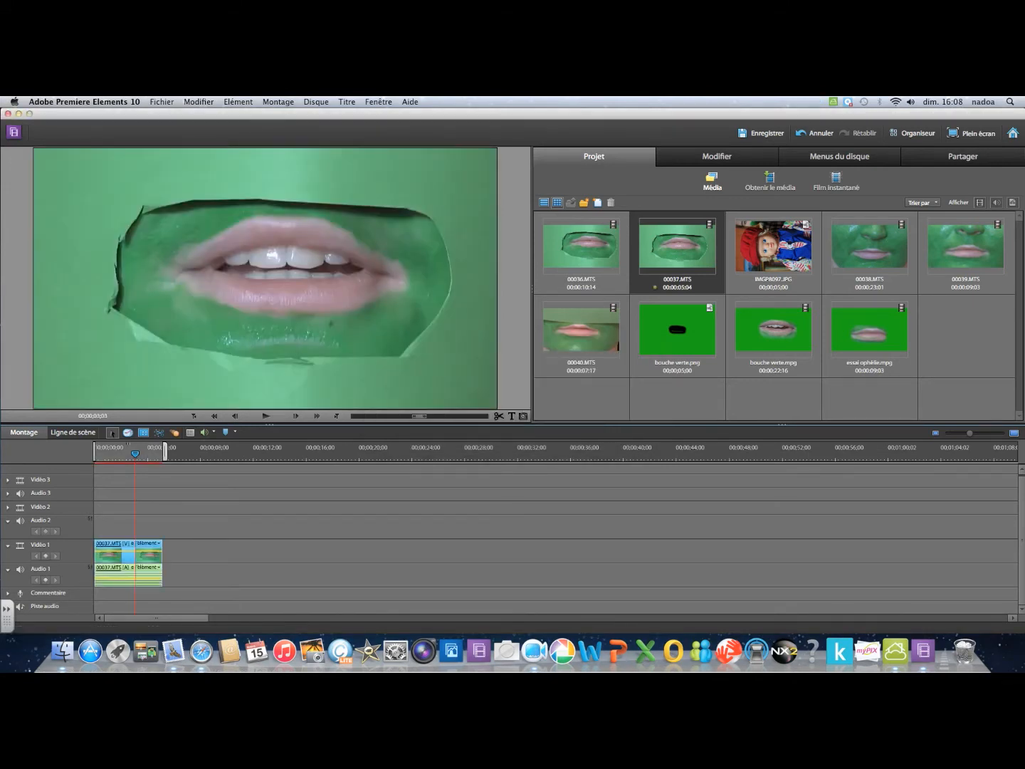
click(677, 330)
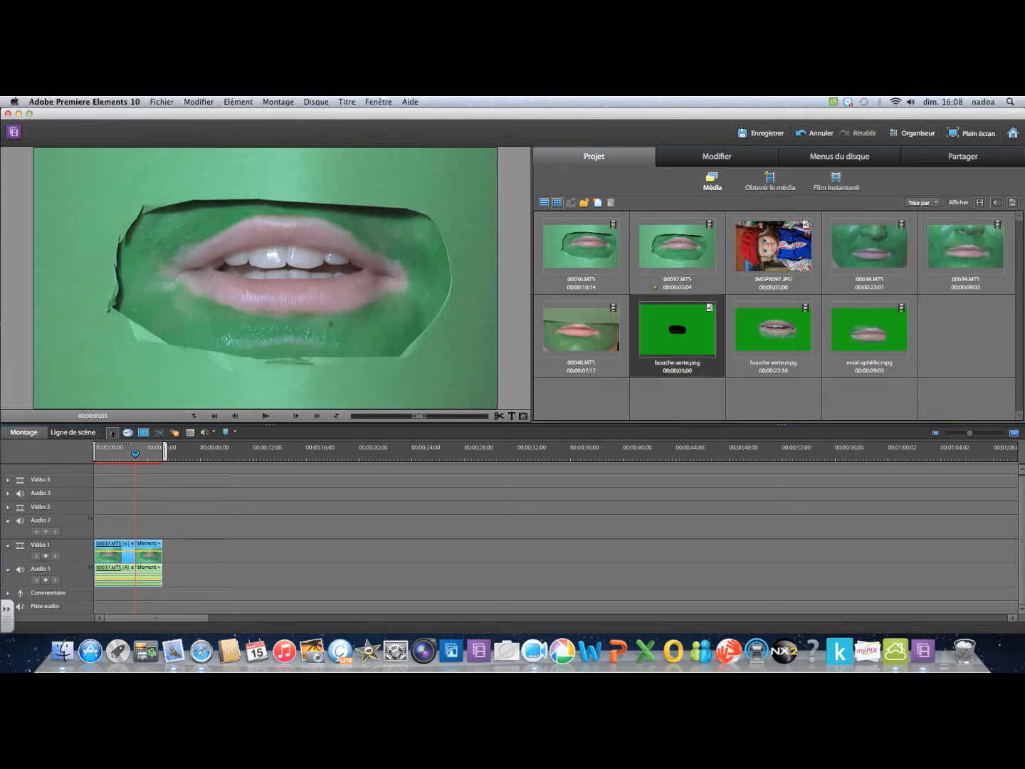
mouse_move(677, 331)
mouse_down()
mouse_move(533, 507)
mouse_move(97, 507)
mouse_up()
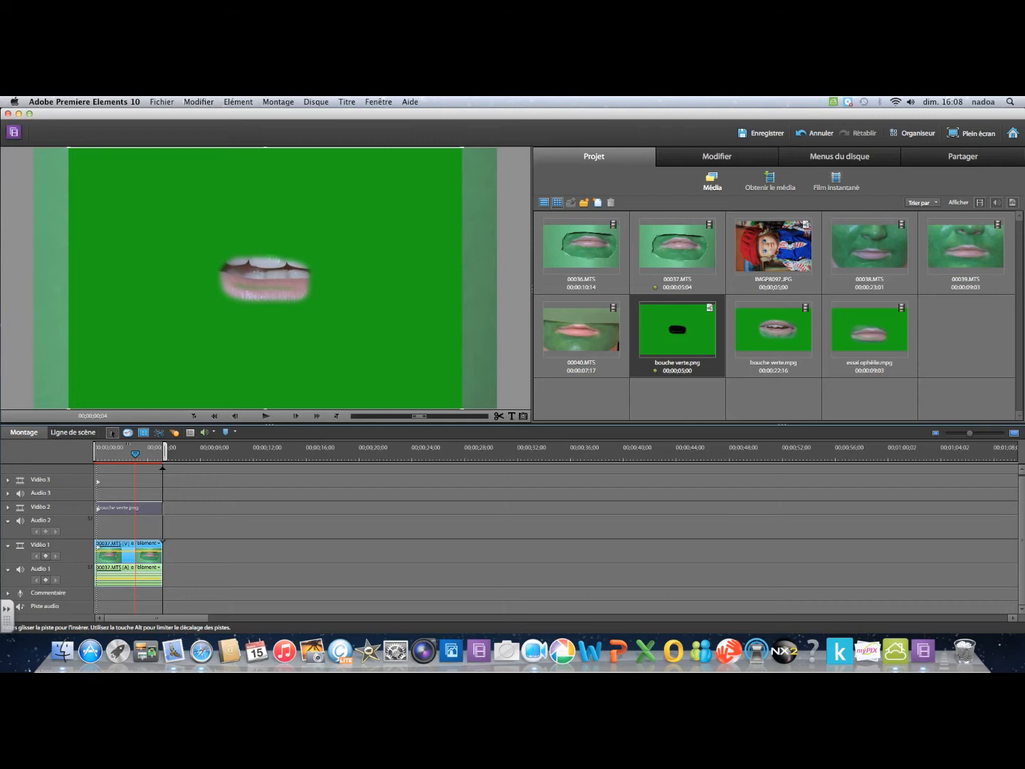
drag(98, 507, 98, 508)
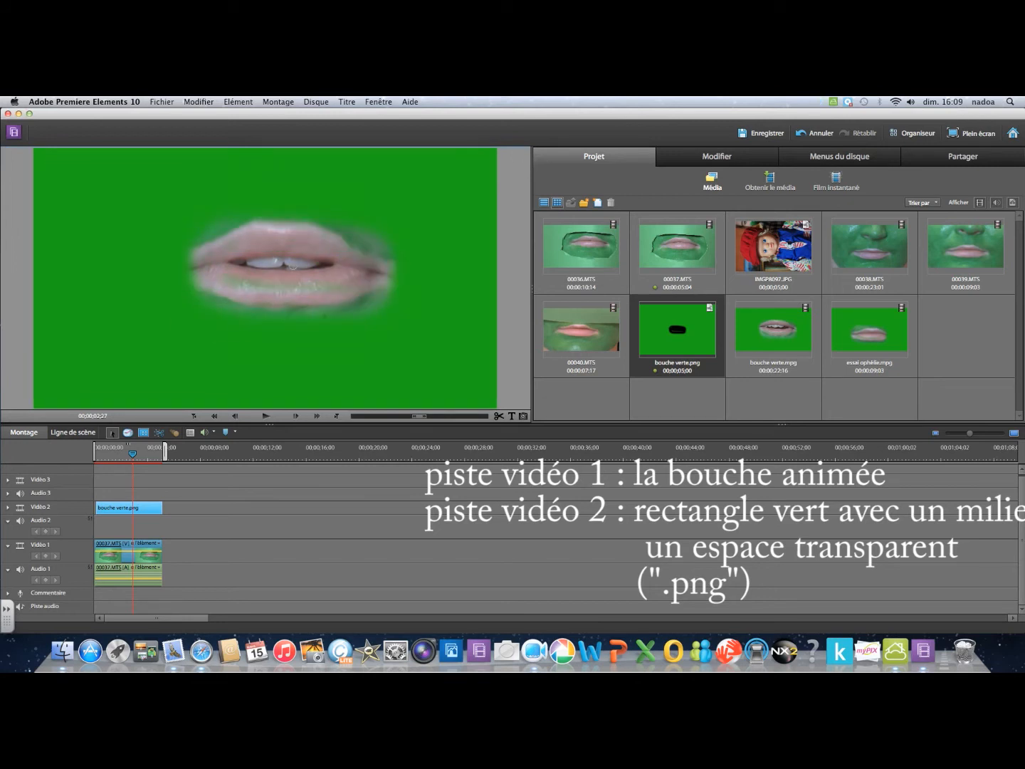
- Shift the green mask image slightly so its opening frames the lips, and play back the sequence
drag(292, 264, 285, 265)
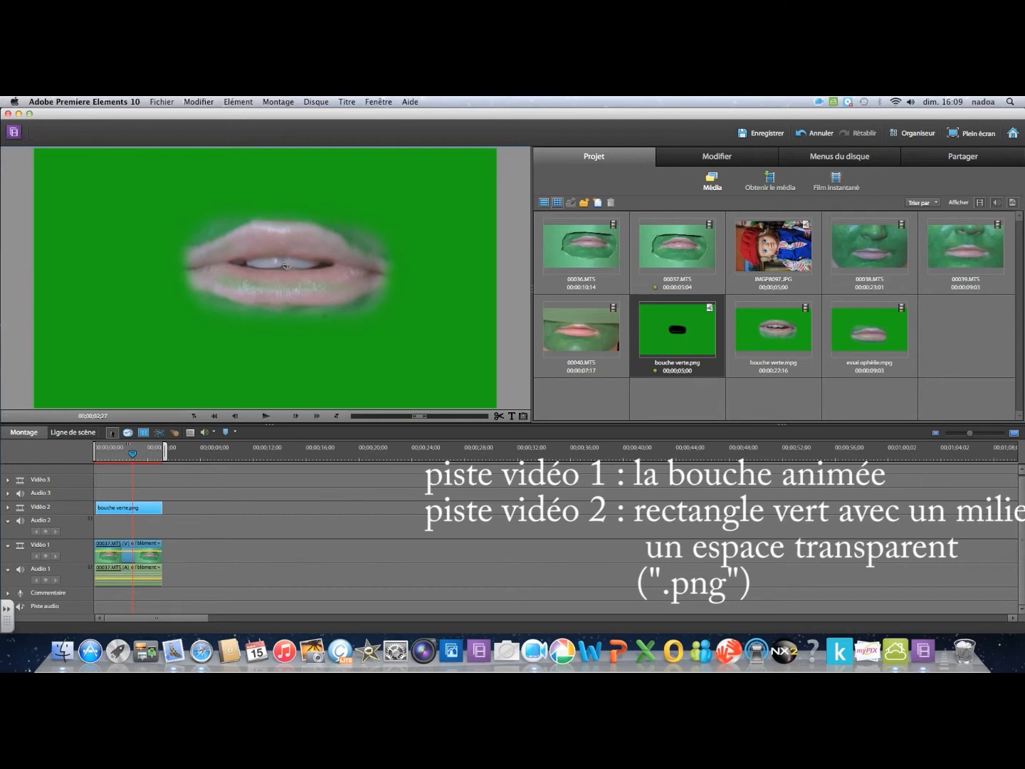
click(193, 415)
click(266, 416)
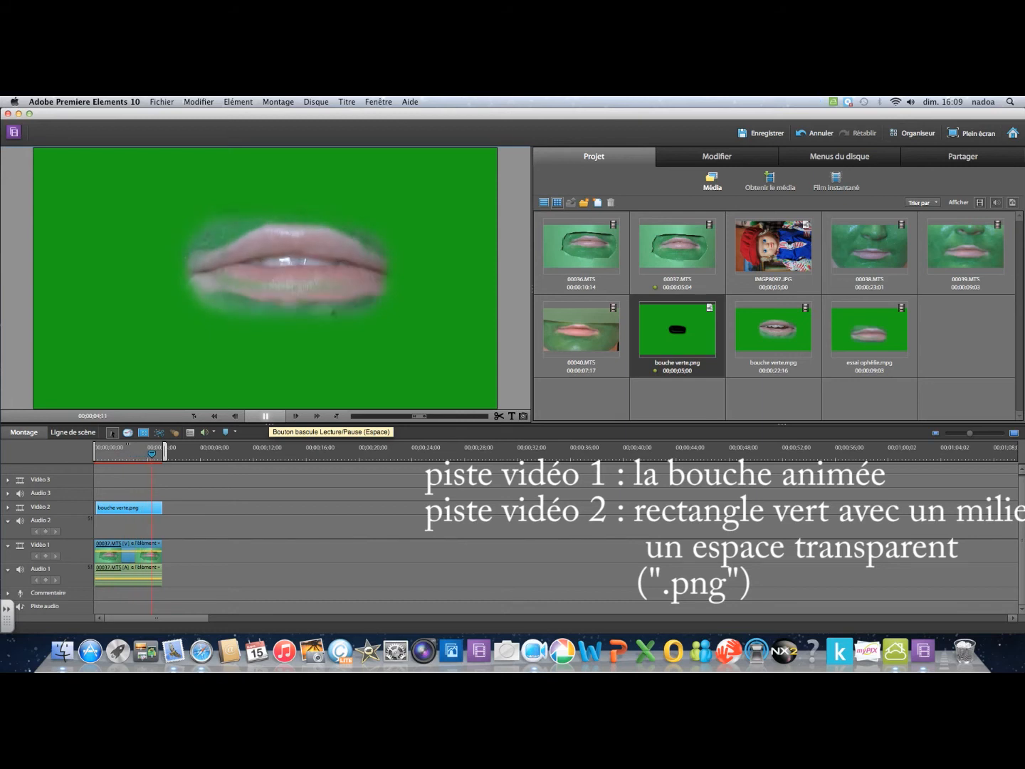
key(space)
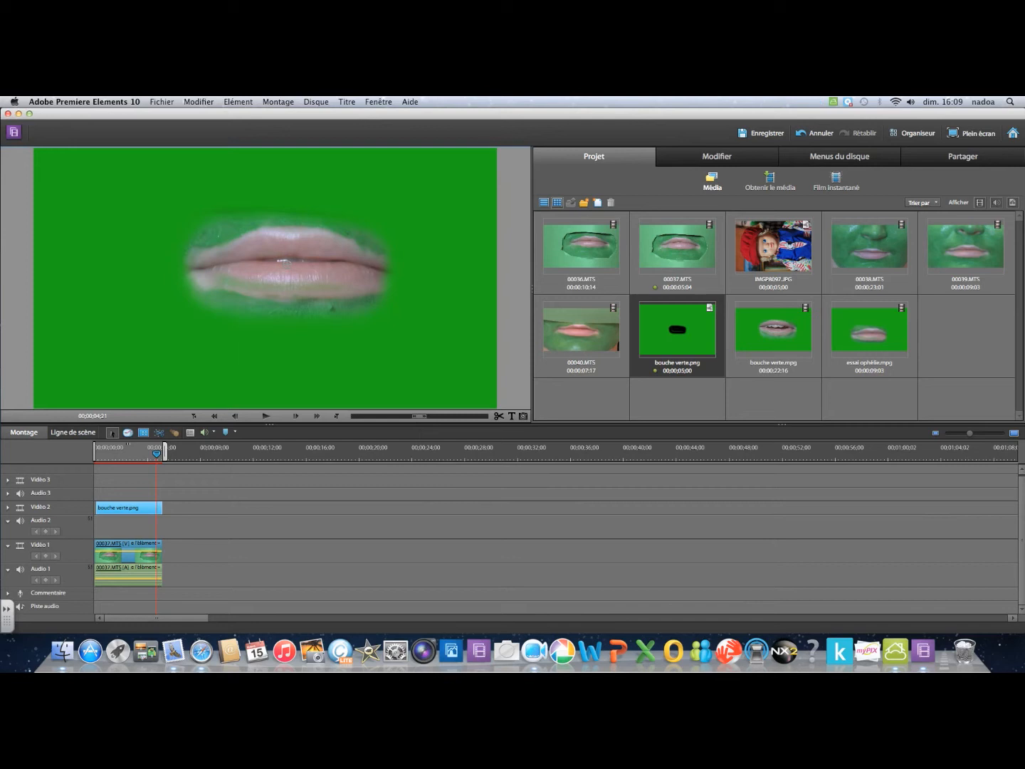
key(space)
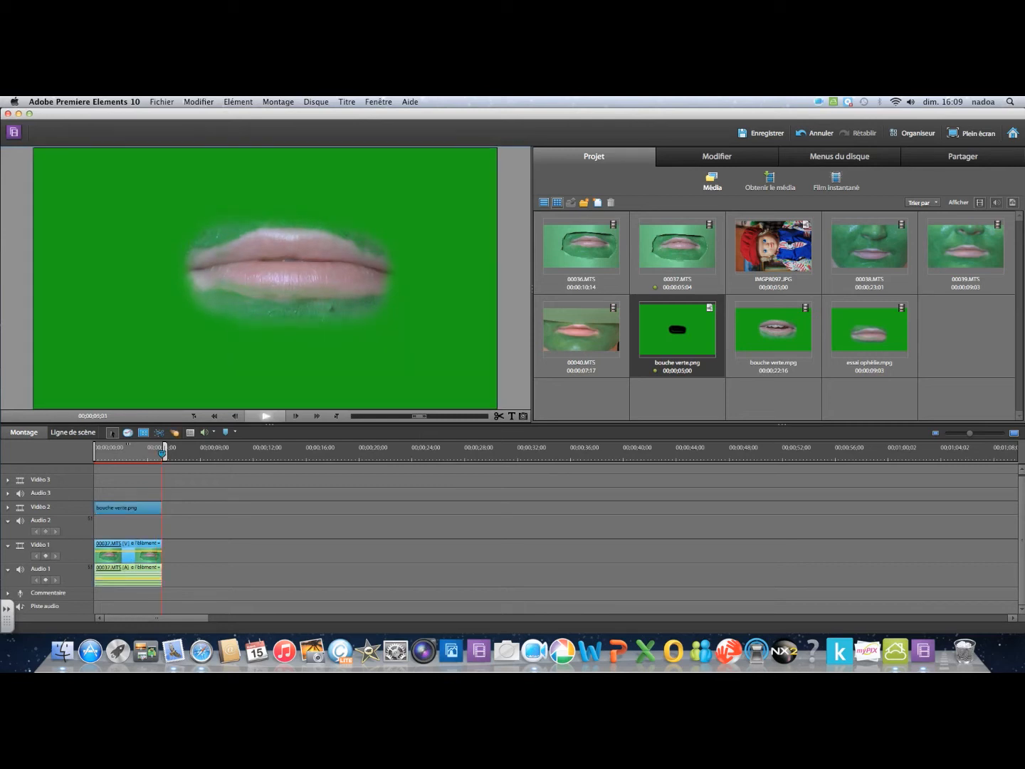
- Set up an MPEG export to the computer with the preset HDTV 1080i 25 - Qualité supérieure
click(962, 157)
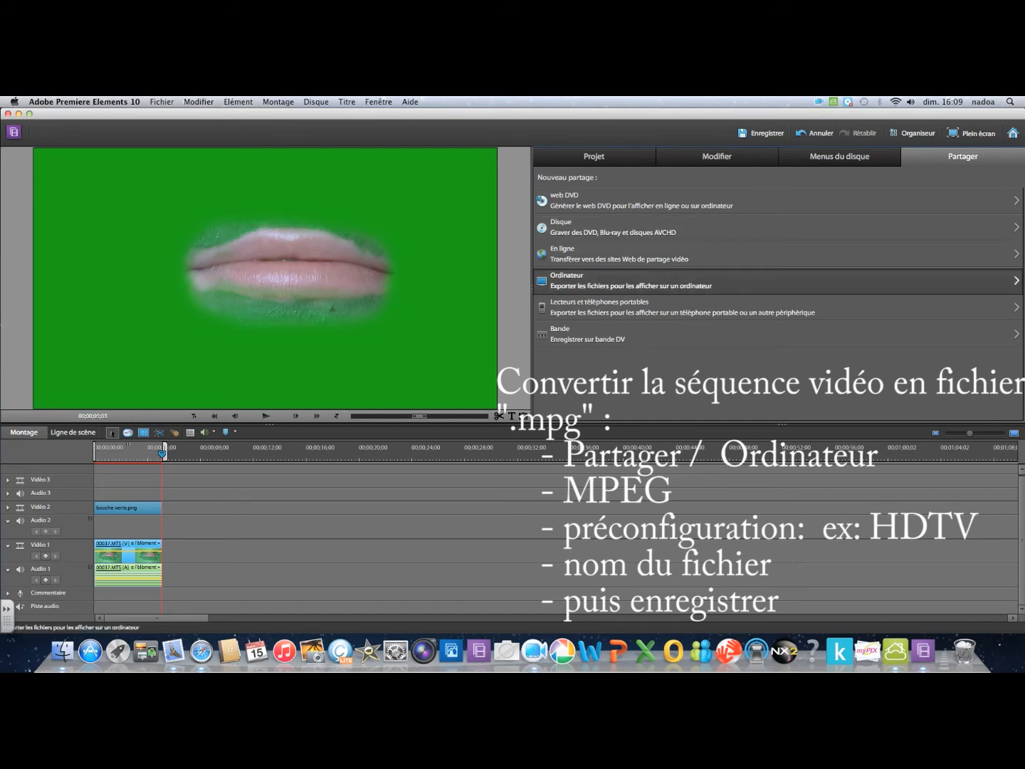
click(641, 281)
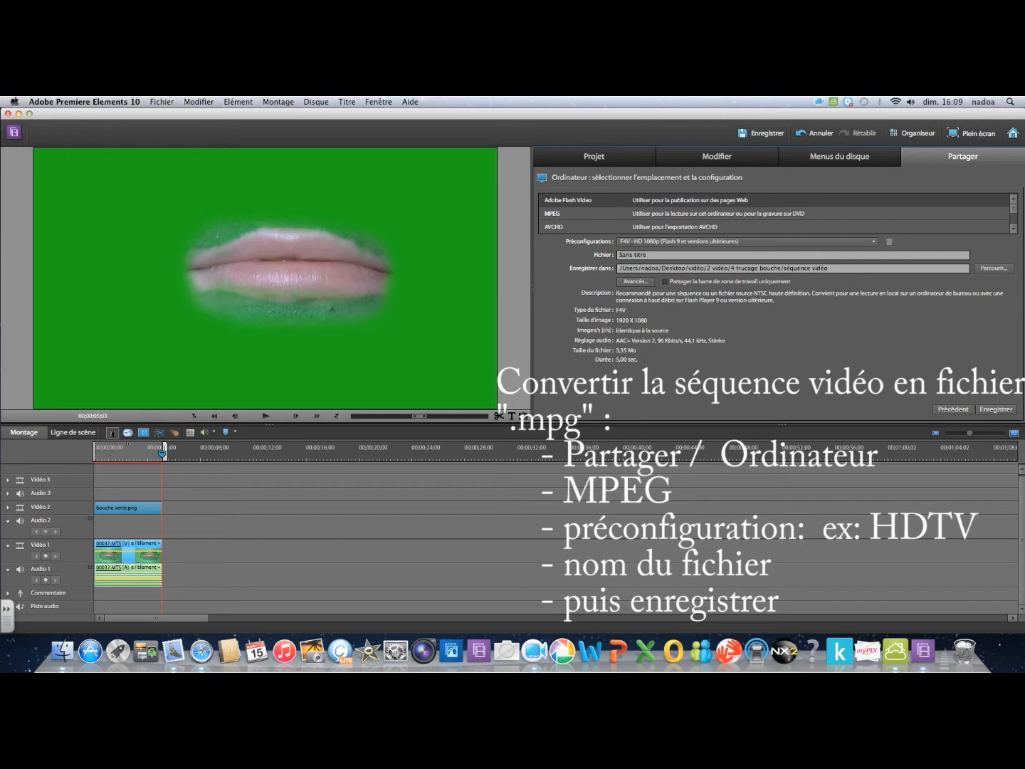
click(553, 214)
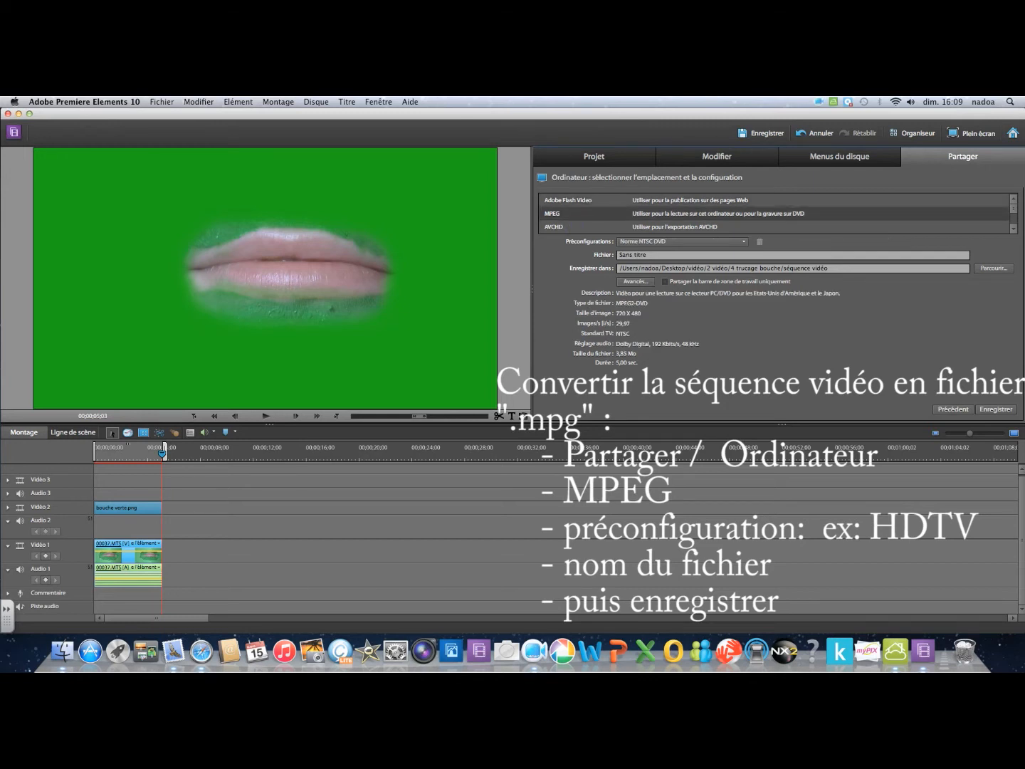
click(682, 241)
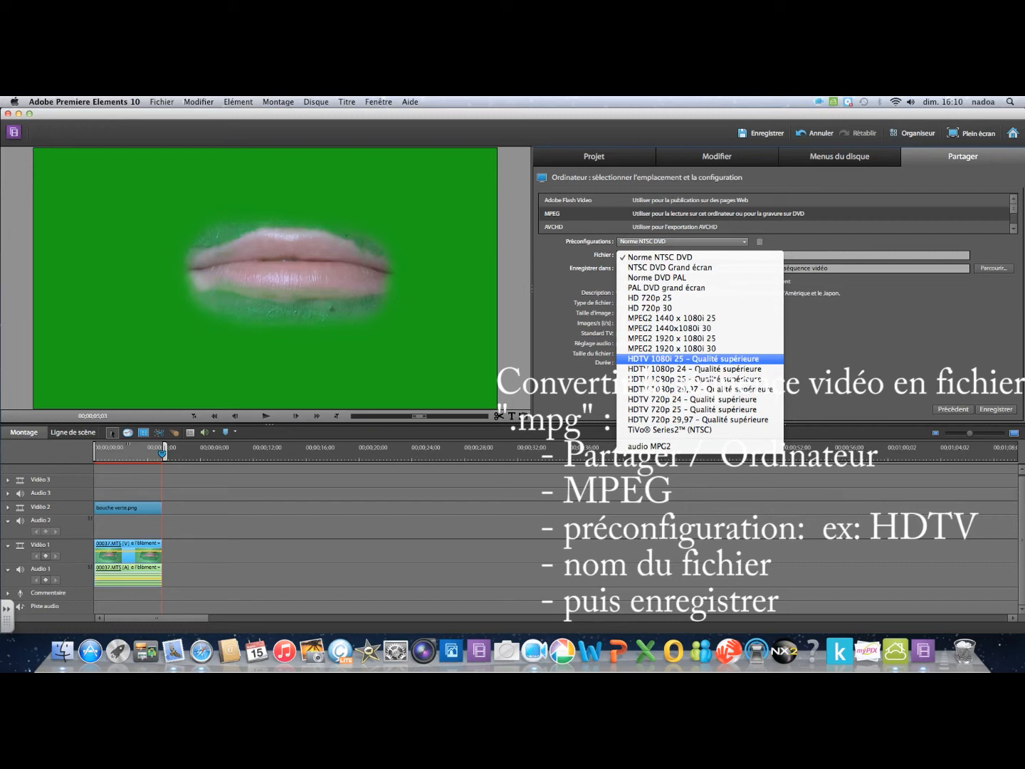
key(Return)
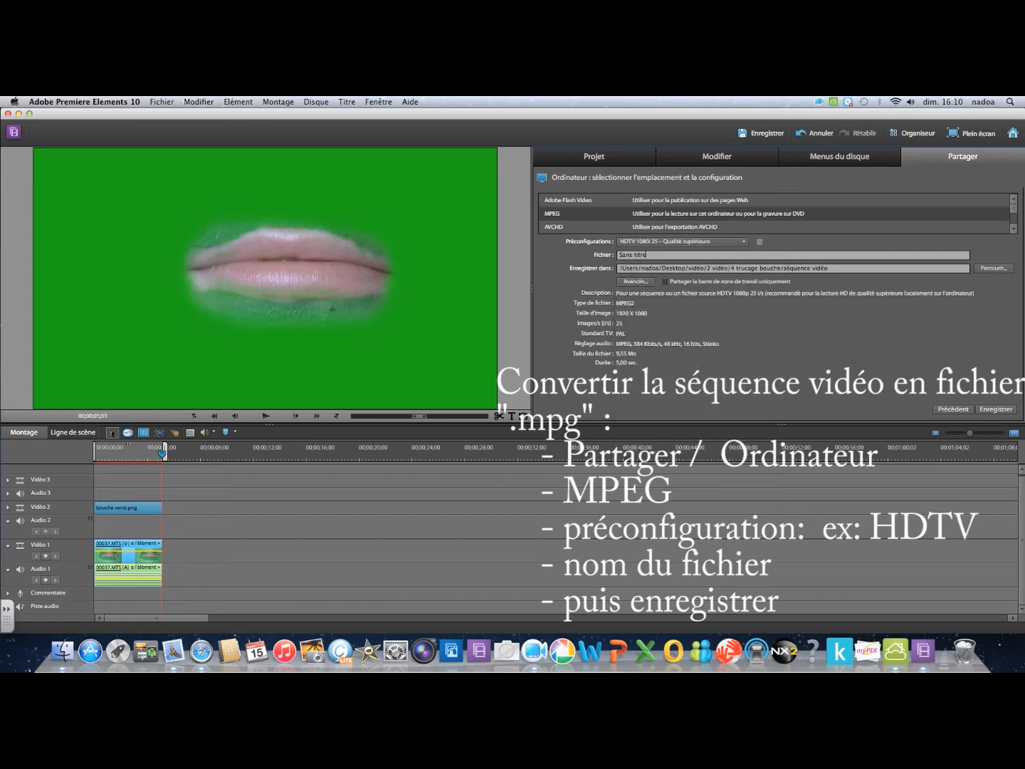
- Name the export file "bouche verte 2", save the video and finish the export
drag(645, 254, 619, 254)
text(bouche verte 2)
click(996, 409)
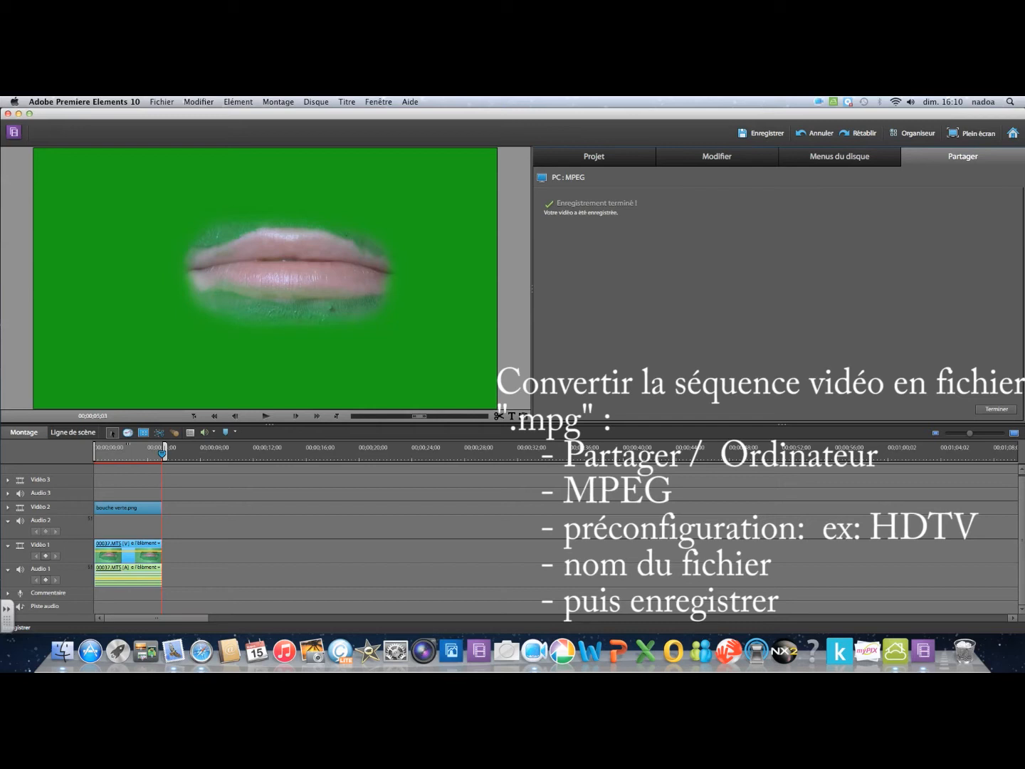
click(997, 409)
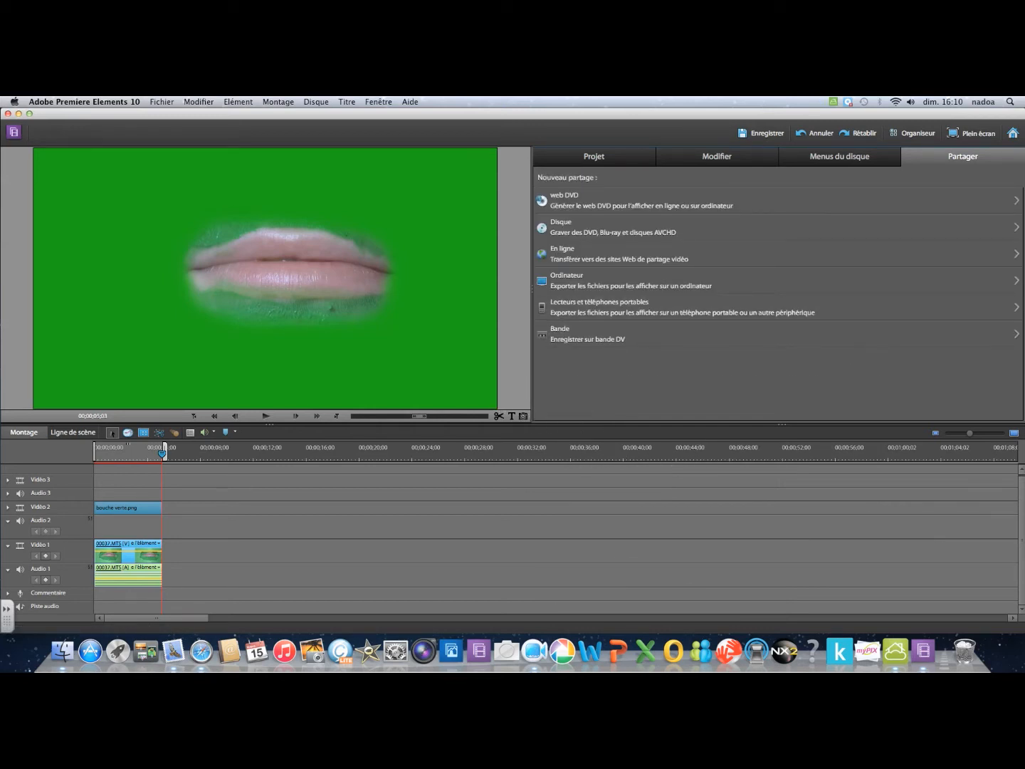
drag(512, 114, 548, 355)
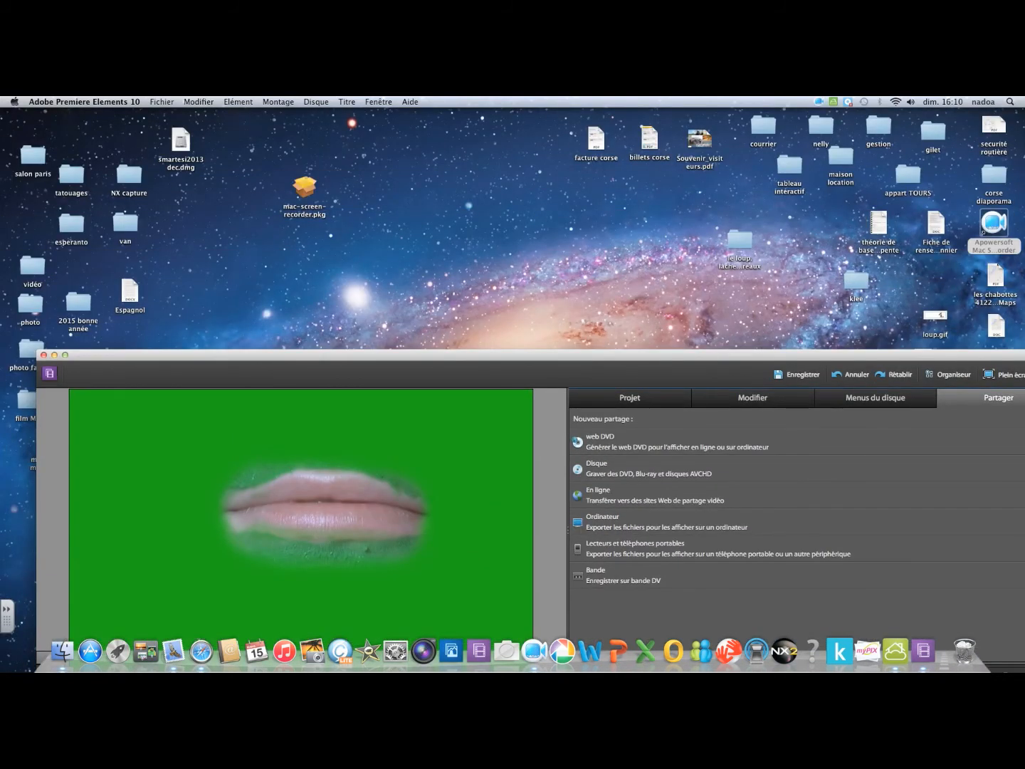
- Switch to the Finder and open the séquence vidéo folder inside vidéo, 2 vidéo, 4 trucage bouche to locate the exported clip
drag(534, 354, 642, 310)
click(30, 305)
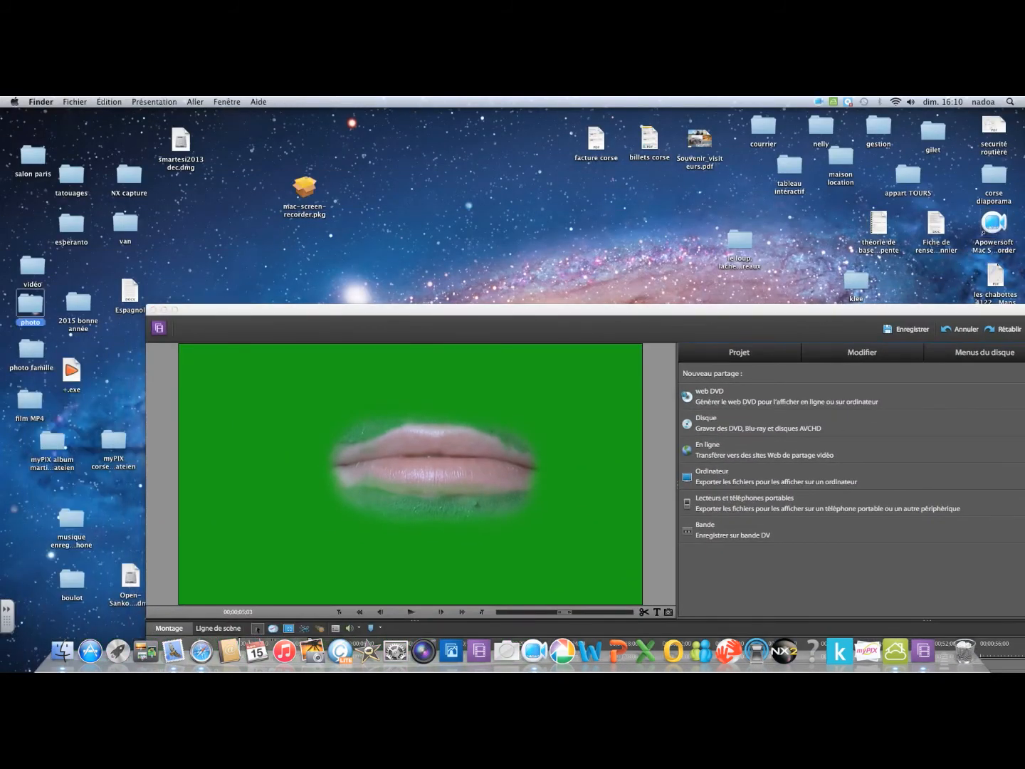
double_click(30, 304)
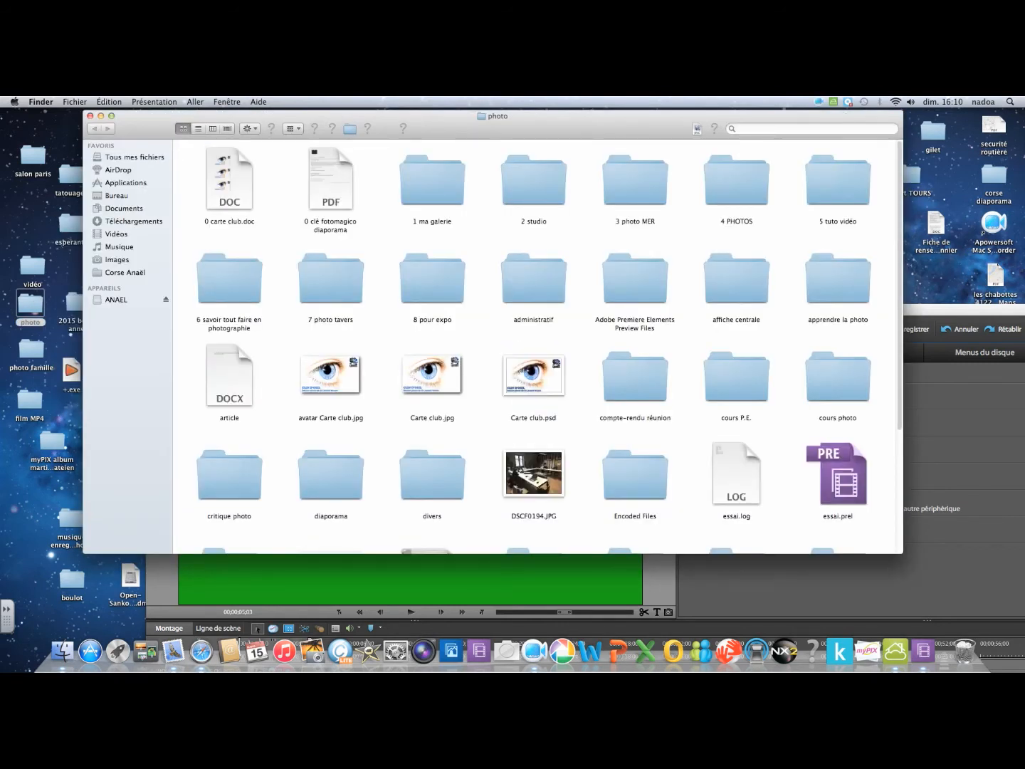
double_click(32, 267)
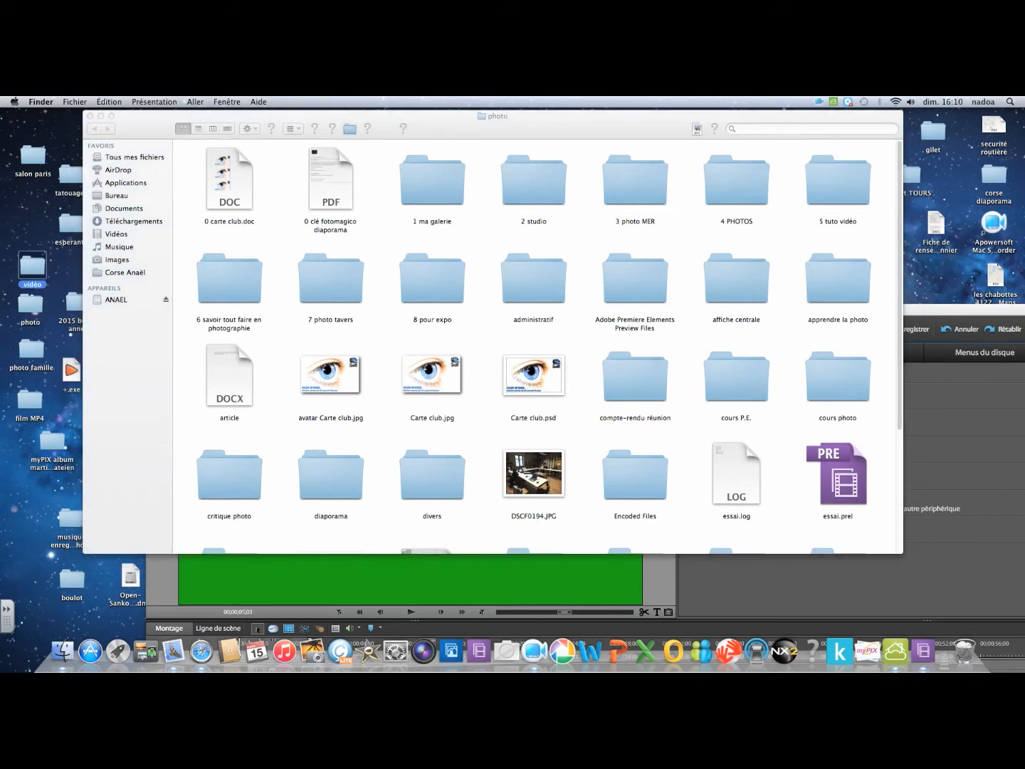
double_click(357, 194)
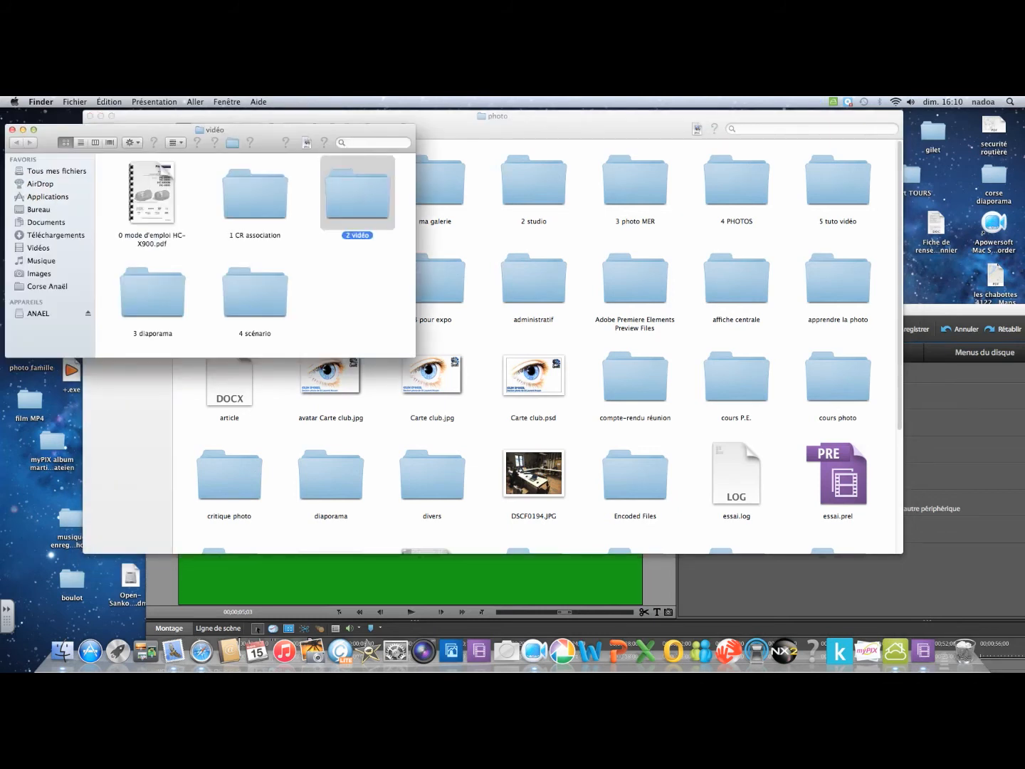
double_click(152, 294)
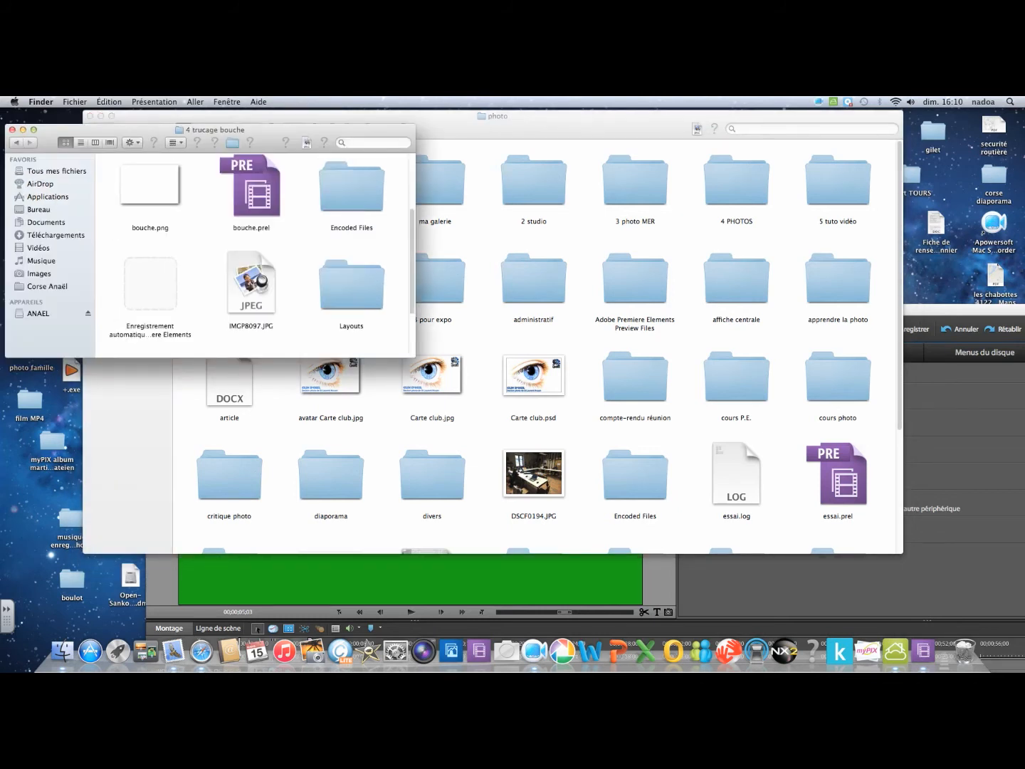
scroll(252, 255, down, 3)
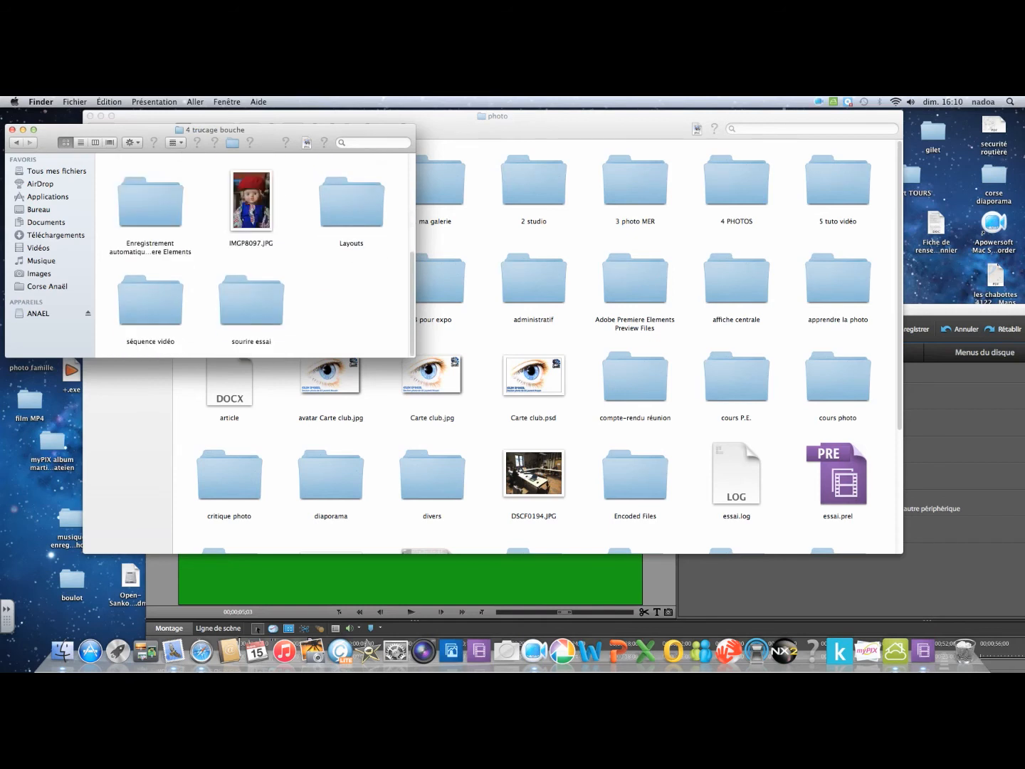
click(150, 299)
double_click(150, 299)
scroll(255, 254, up, 8)
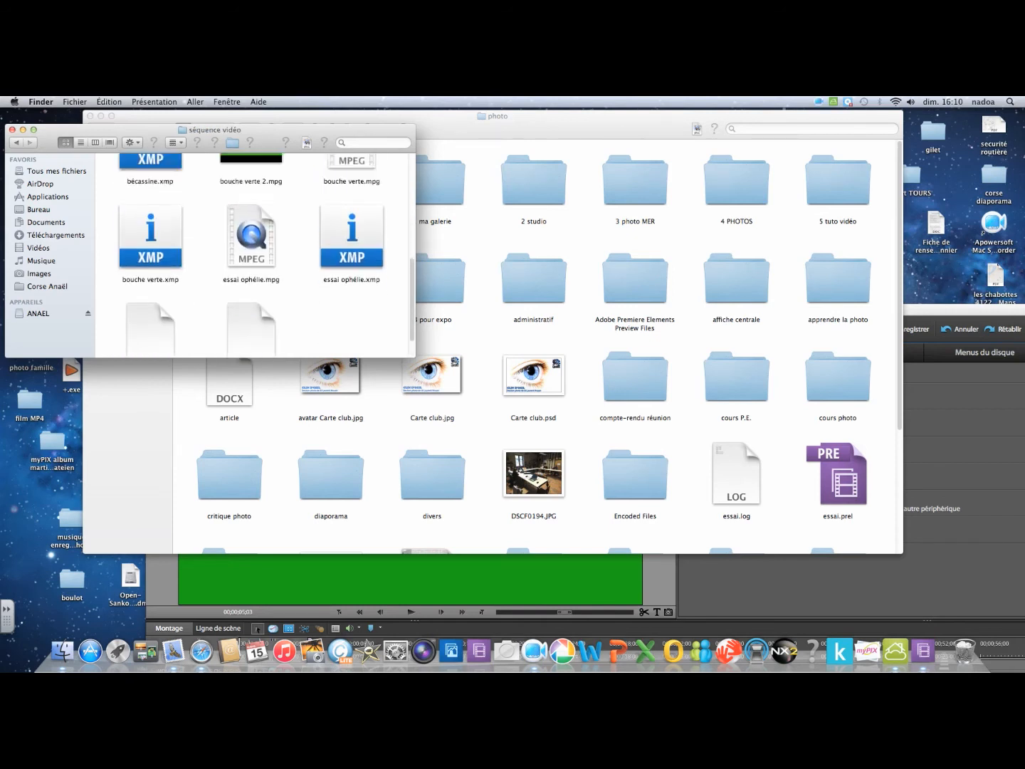
scroll(255, 254, down, 3)
scroll(255, 254, down, 2)
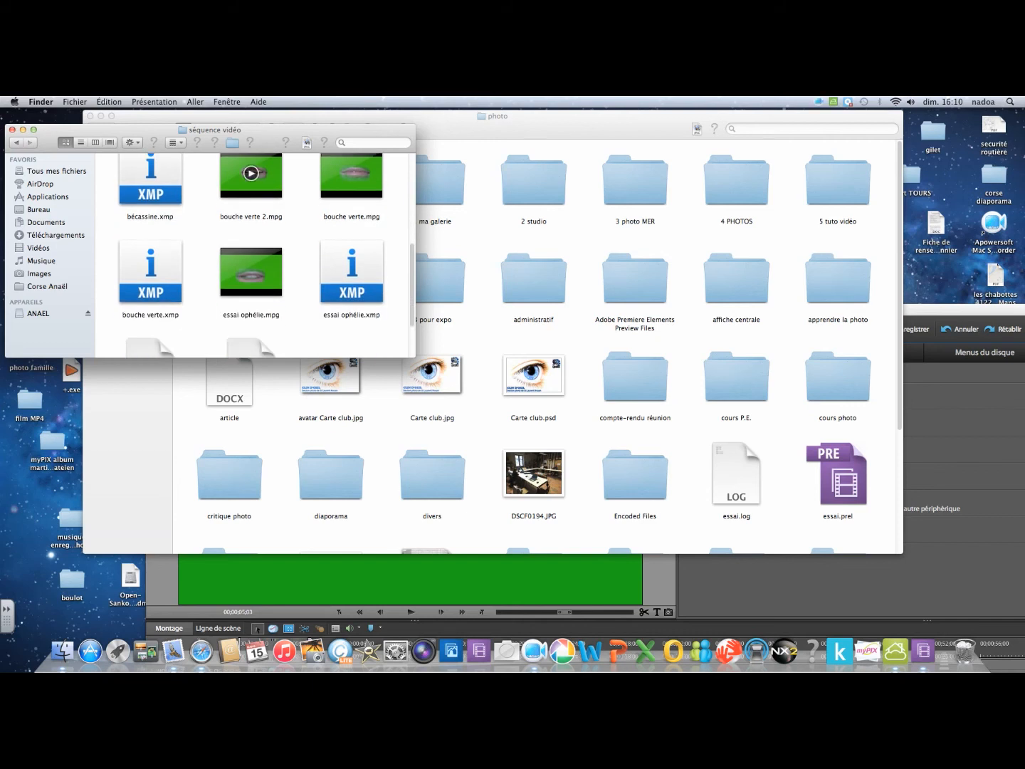
- Play back bouche verte 2.mpg, close the player and folder windows, and return to Adobe Premiere Elements
double_click(251, 178)
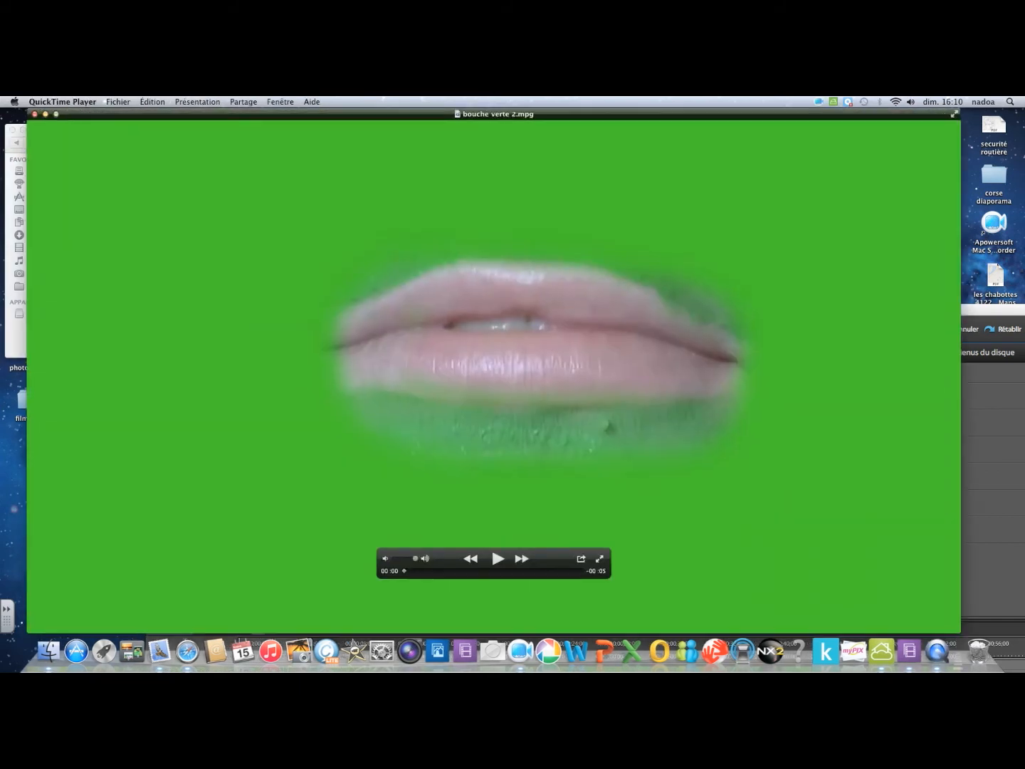
key(space)
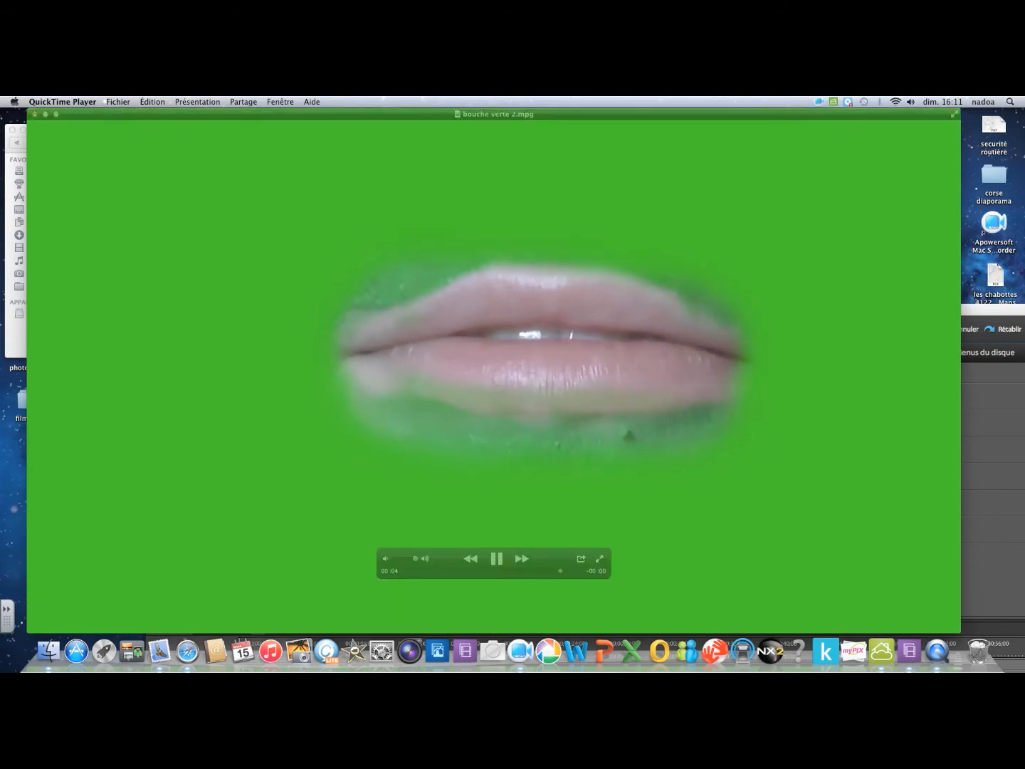
click(34, 113)
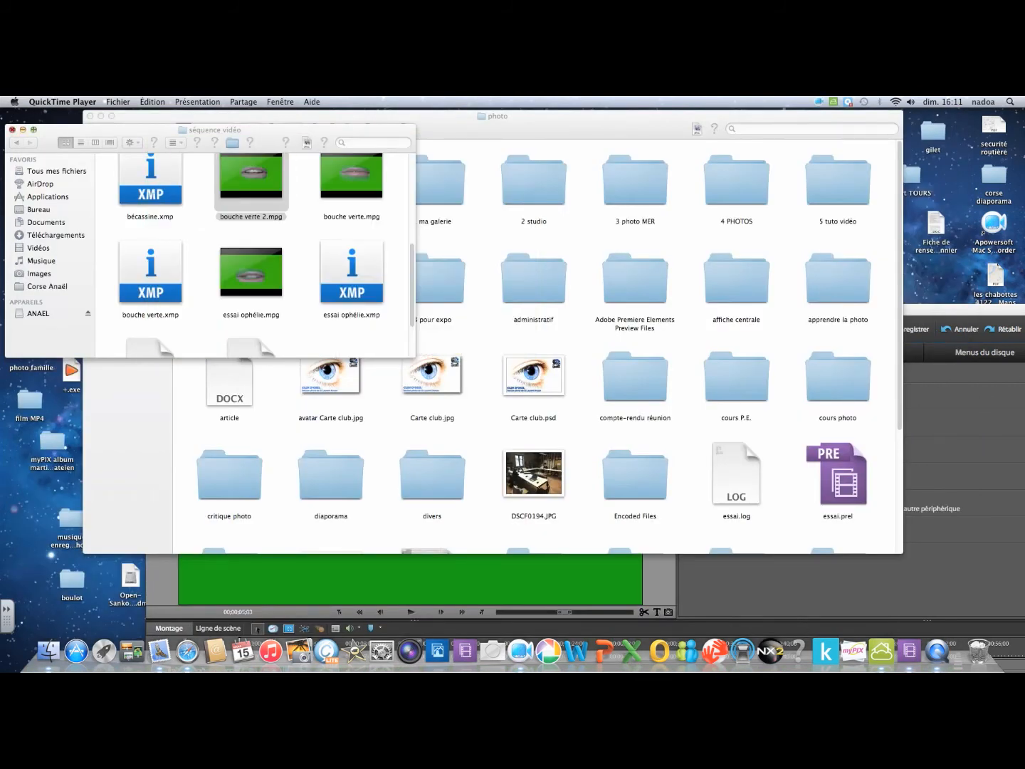
click(12, 130)
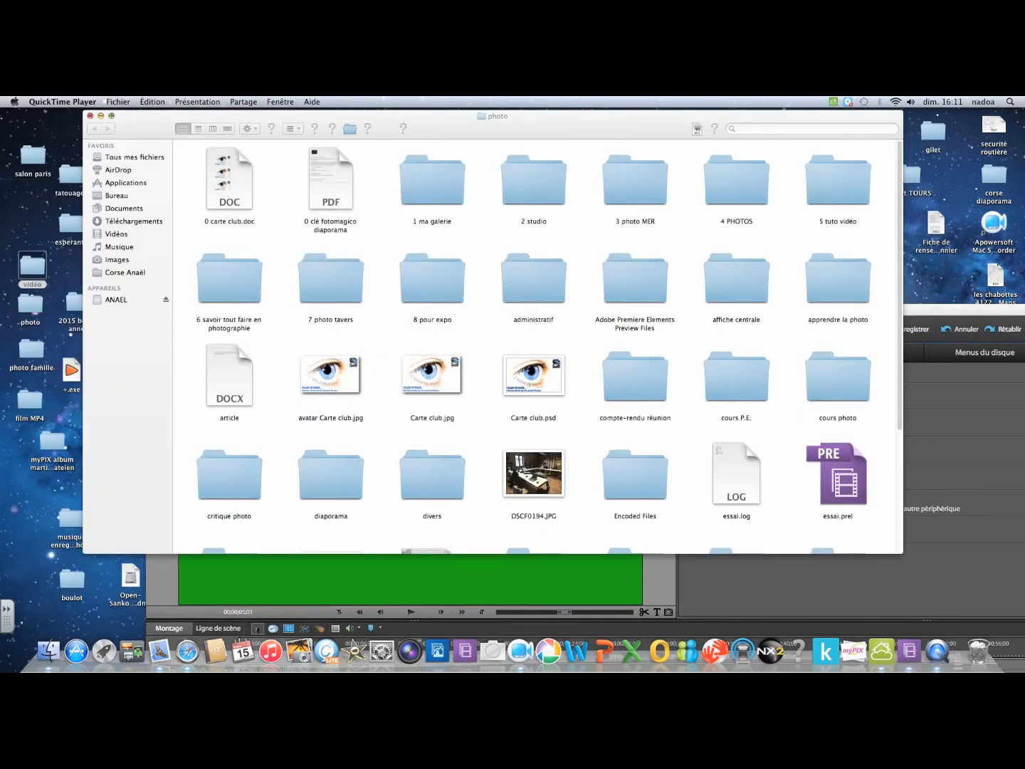
click(91, 116)
drag(356, 310, 265, 266)
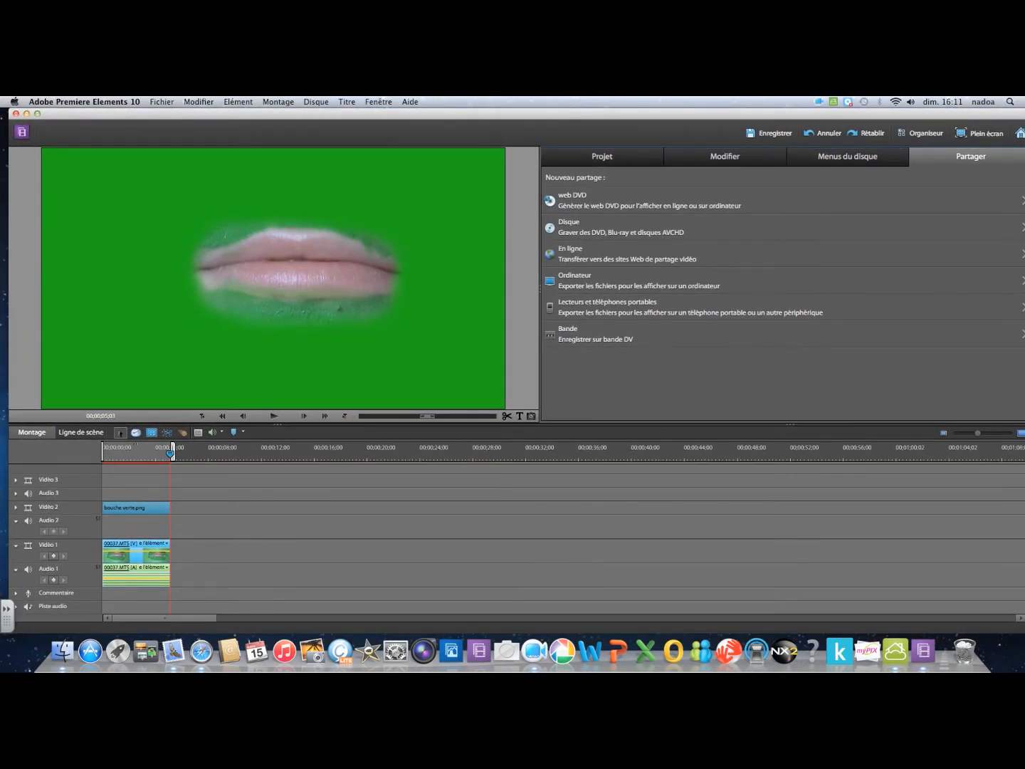
click(817, 101)
click(854, 124)
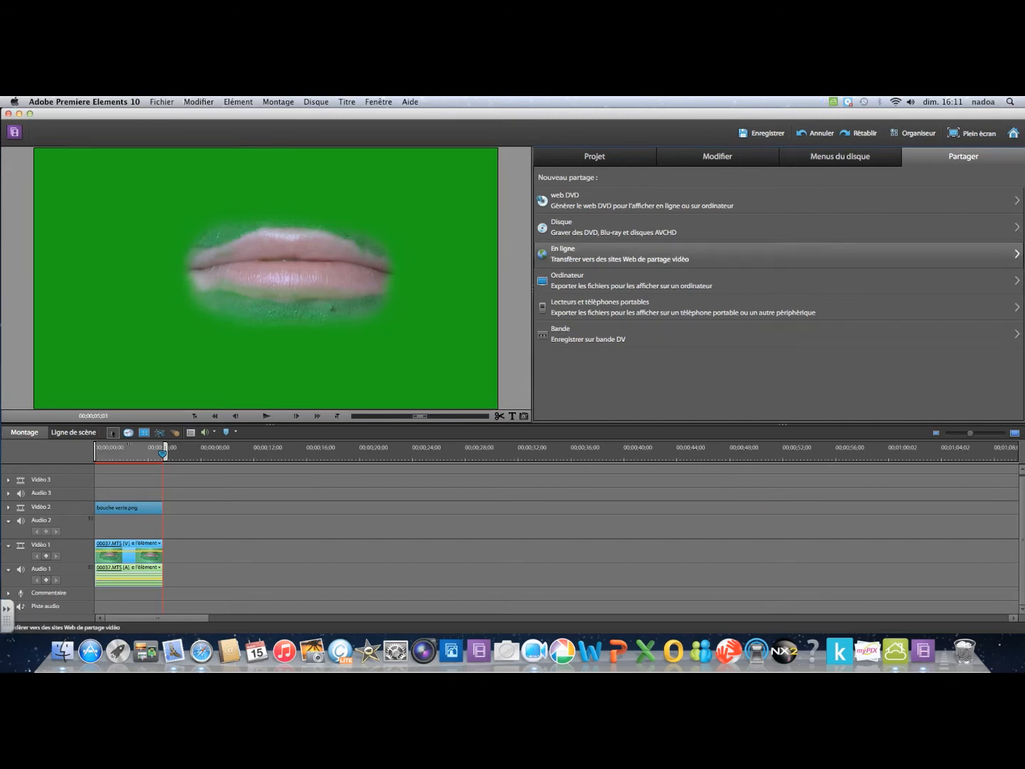
- Import bouche verte 2.mpg from the séquence vidéo folder into the project media
click(594, 158)
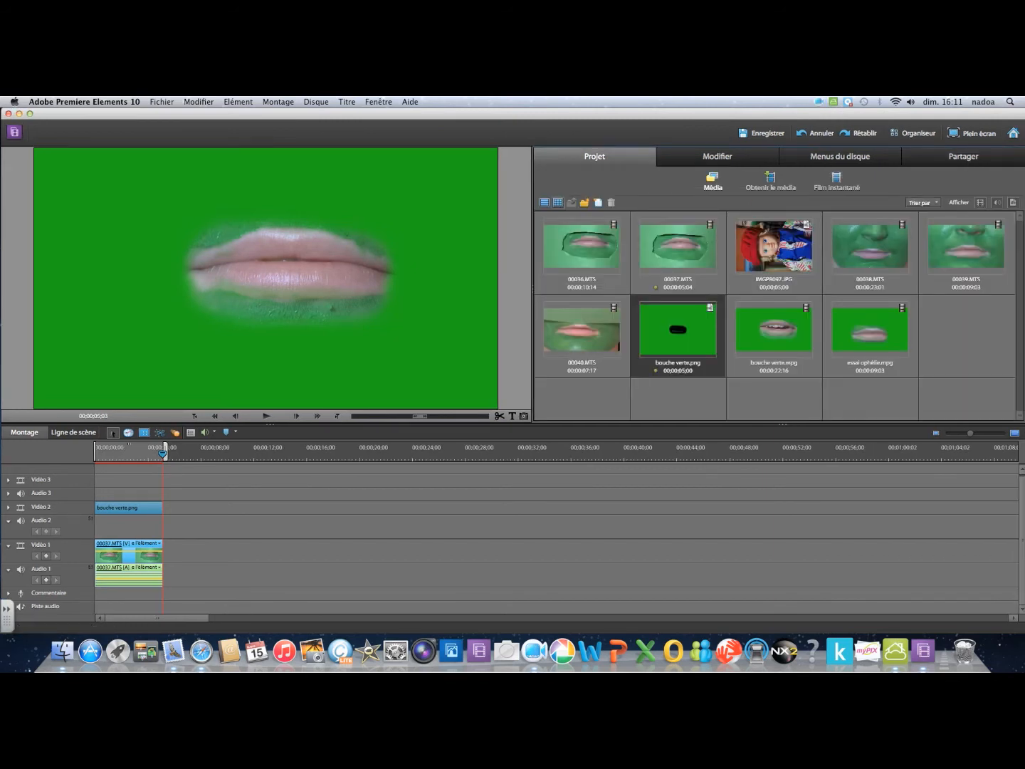
click(770, 179)
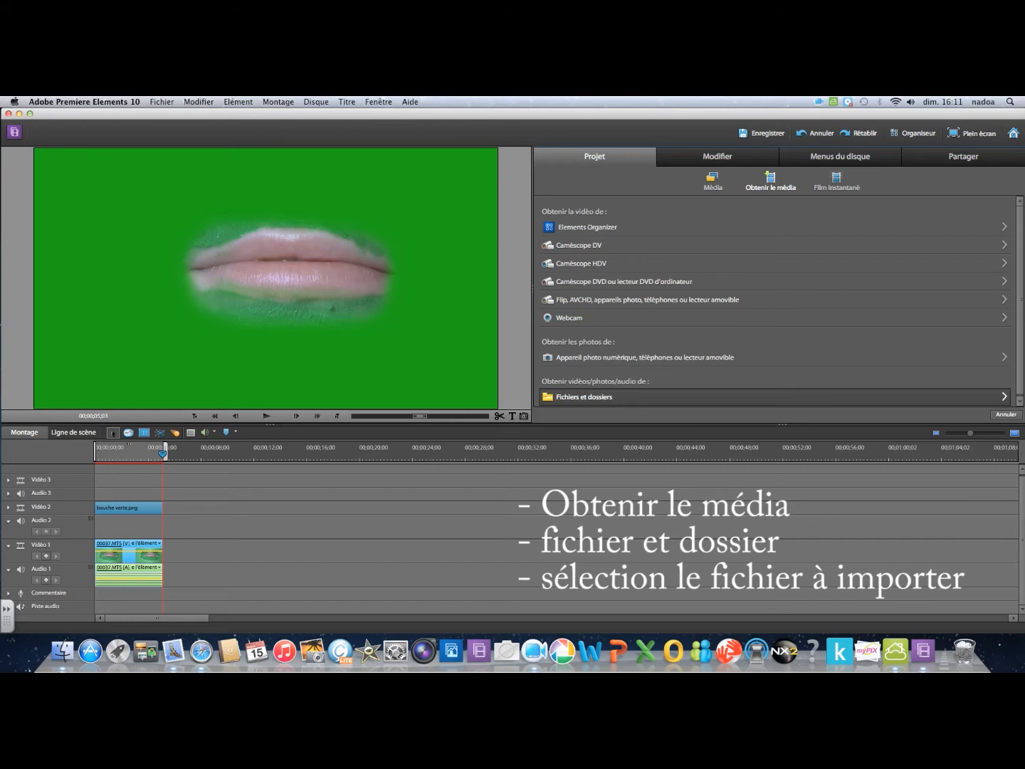
click(583, 397)
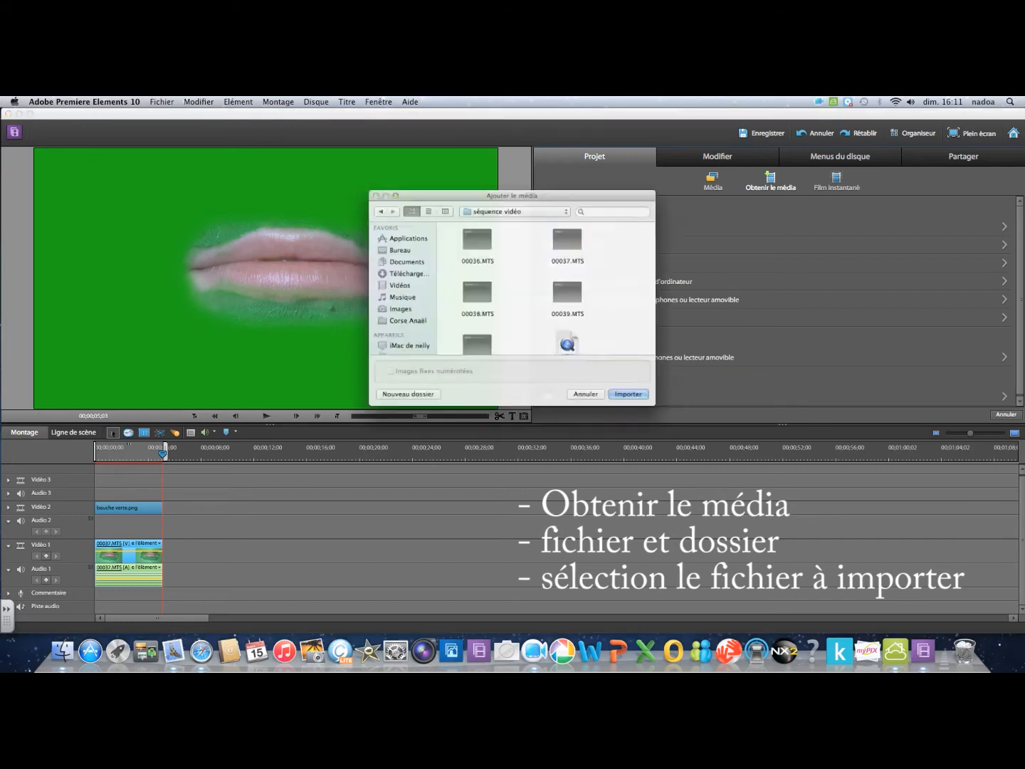
scroll(524, 288, down, 10)
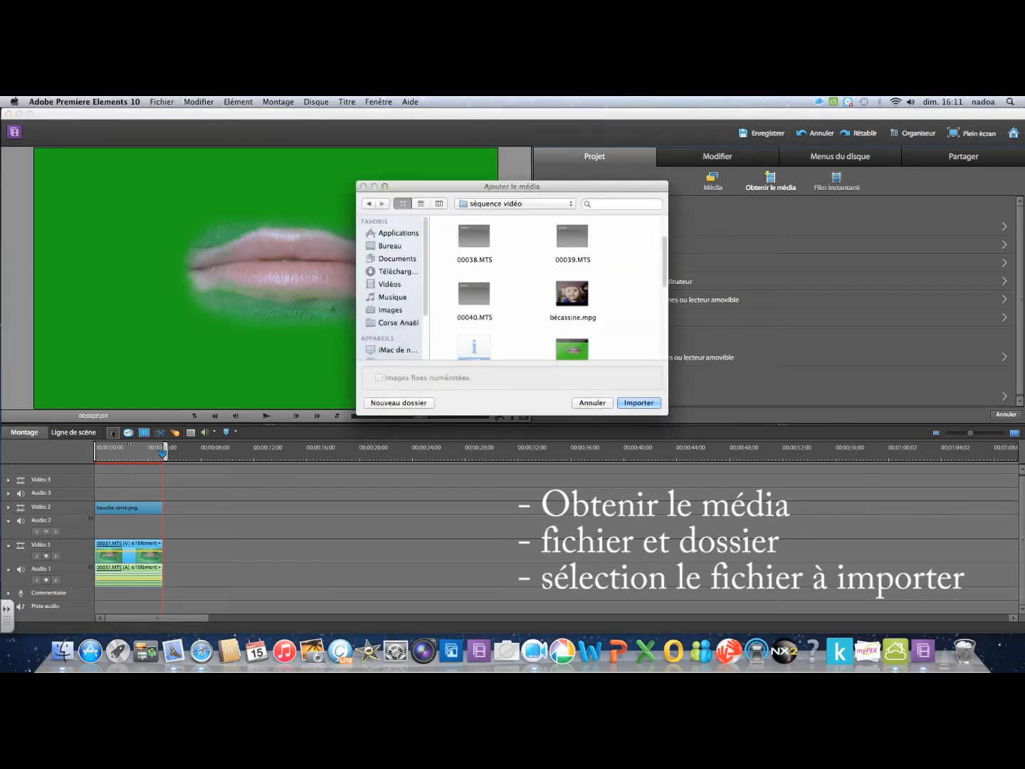
scroll(548, 288, down, 3)
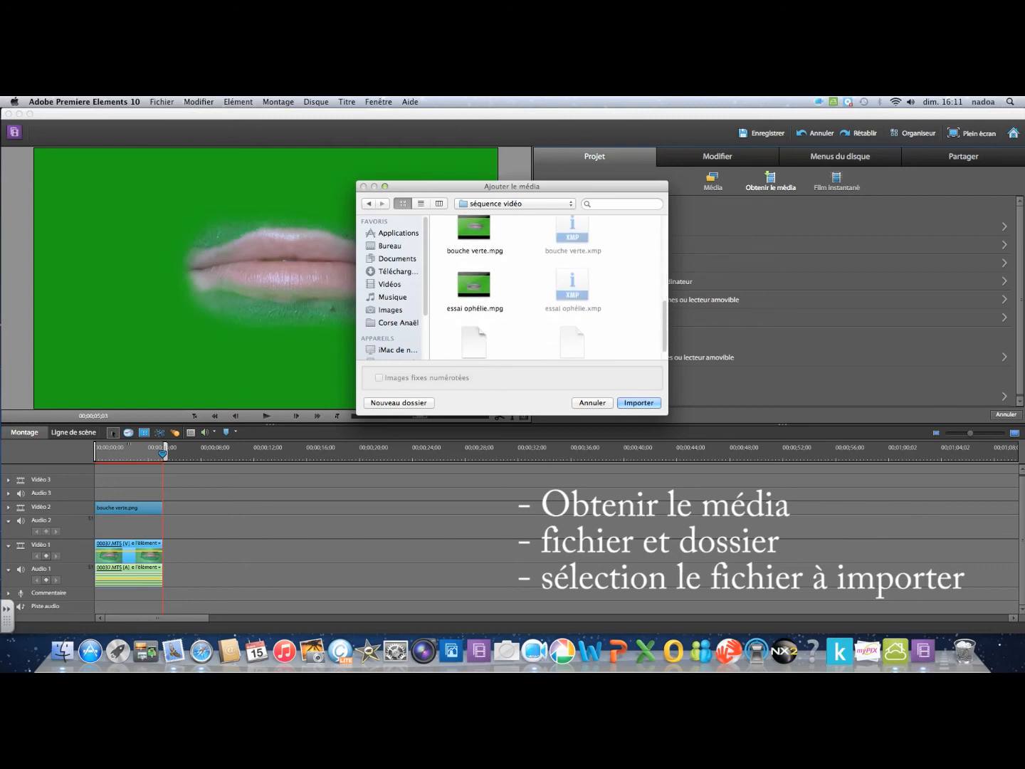
scroll(548, 288, up, 5)
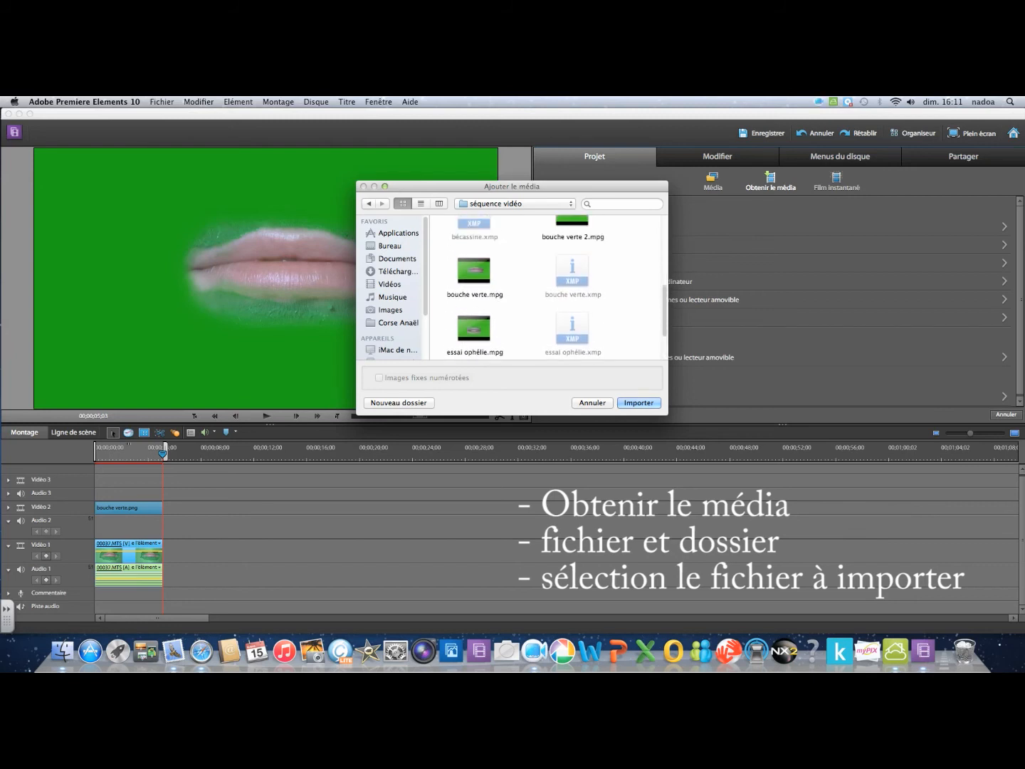
click(572, 247)
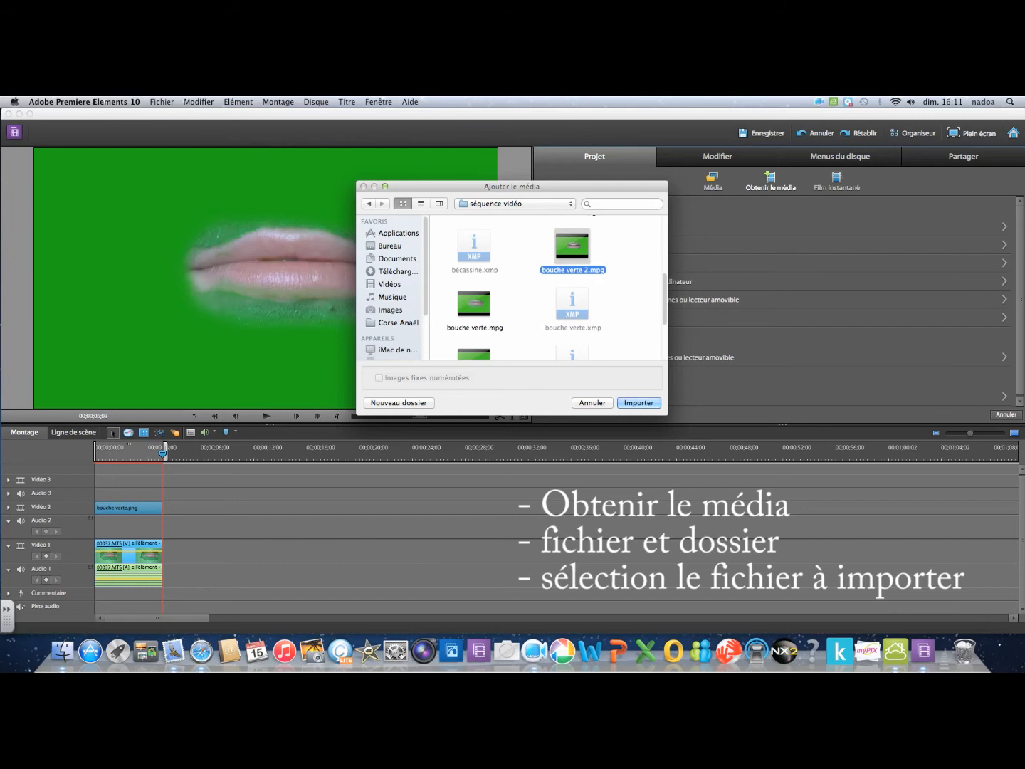
click(639, 403)
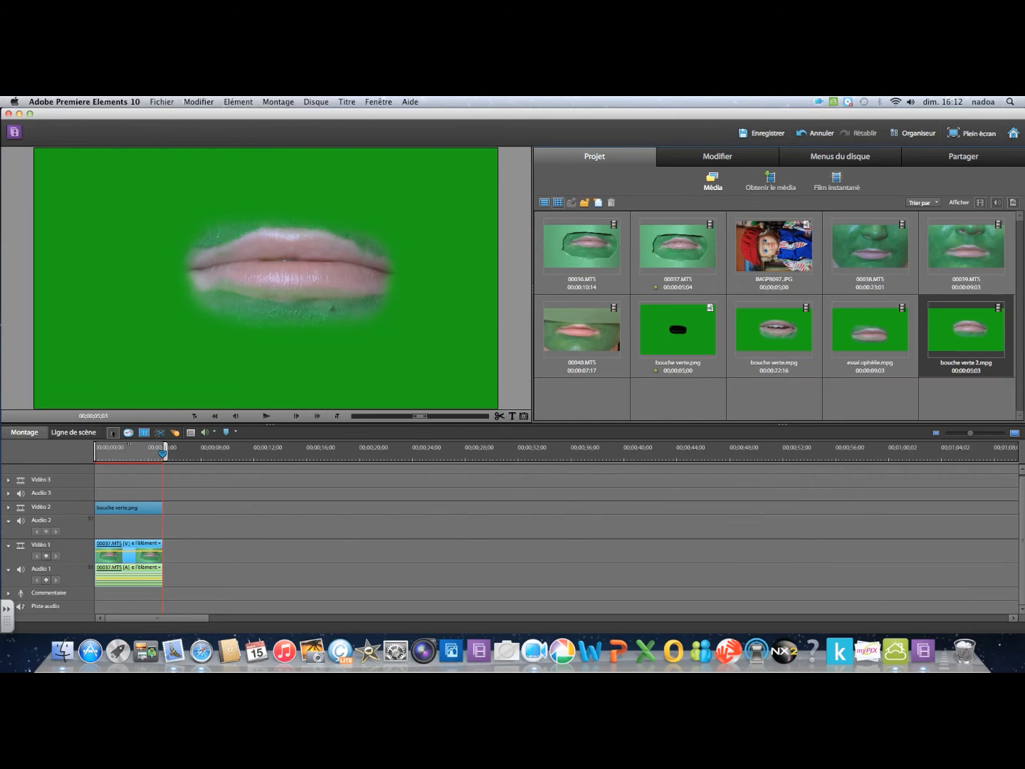
- Delete all clips from the timeline and place the doll photo IMGP8097.JPG at the start of Vidéo 1
click(242, 528)
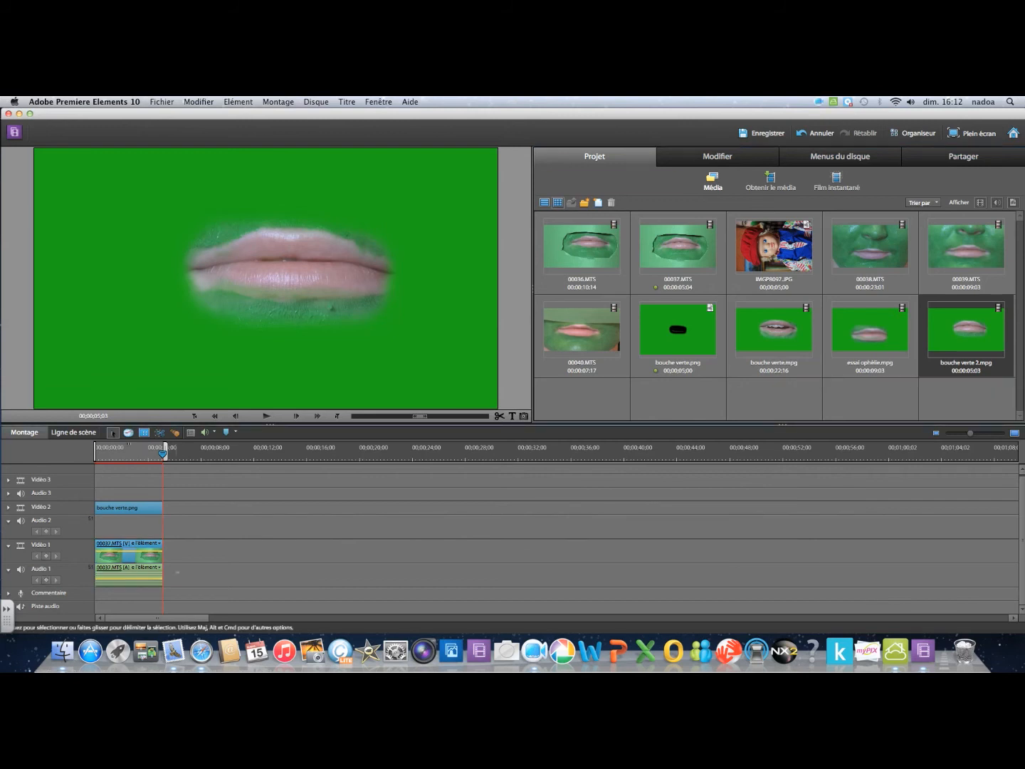
drag(177, 572, 102, 491)
key(Delete)
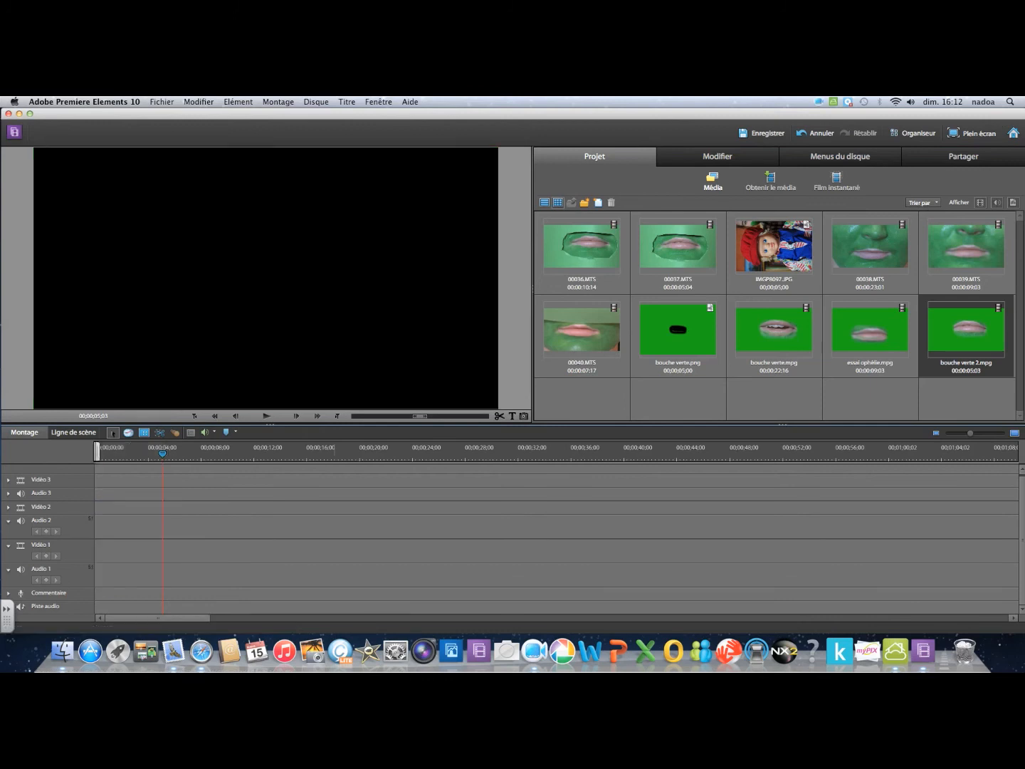
drag(773, 245, 98, 548)
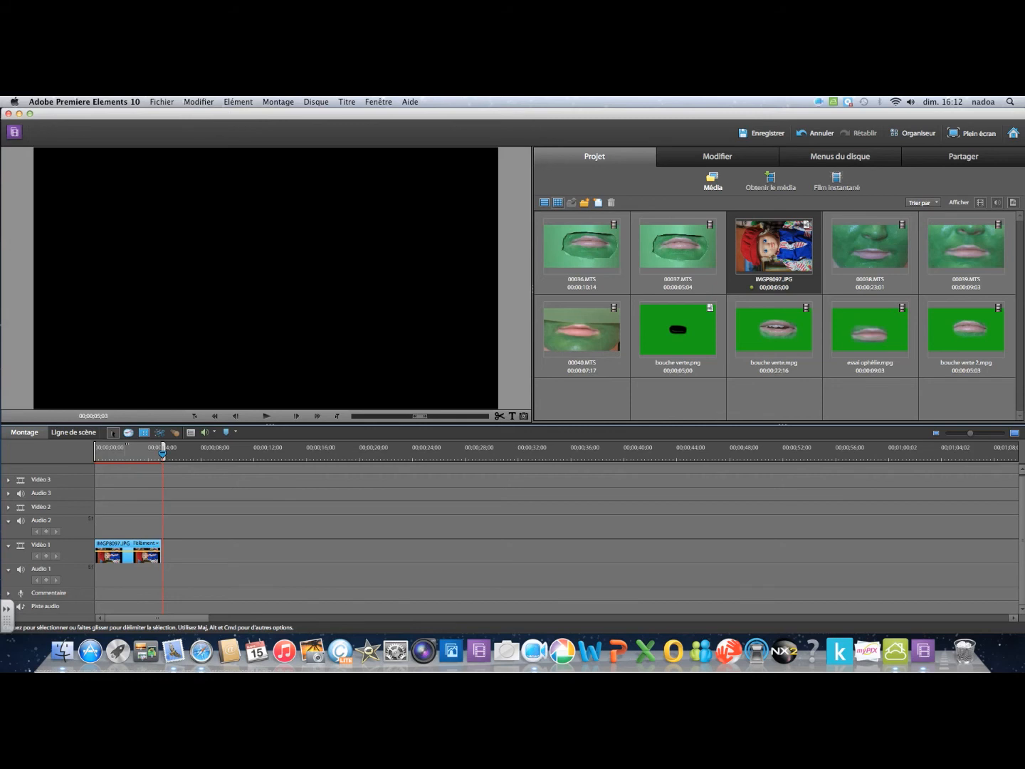
- Rotate the doll photo upright, enlarge it to fill the frame width, and shift it down to frame the face
drag(162, 454, 145, 454)
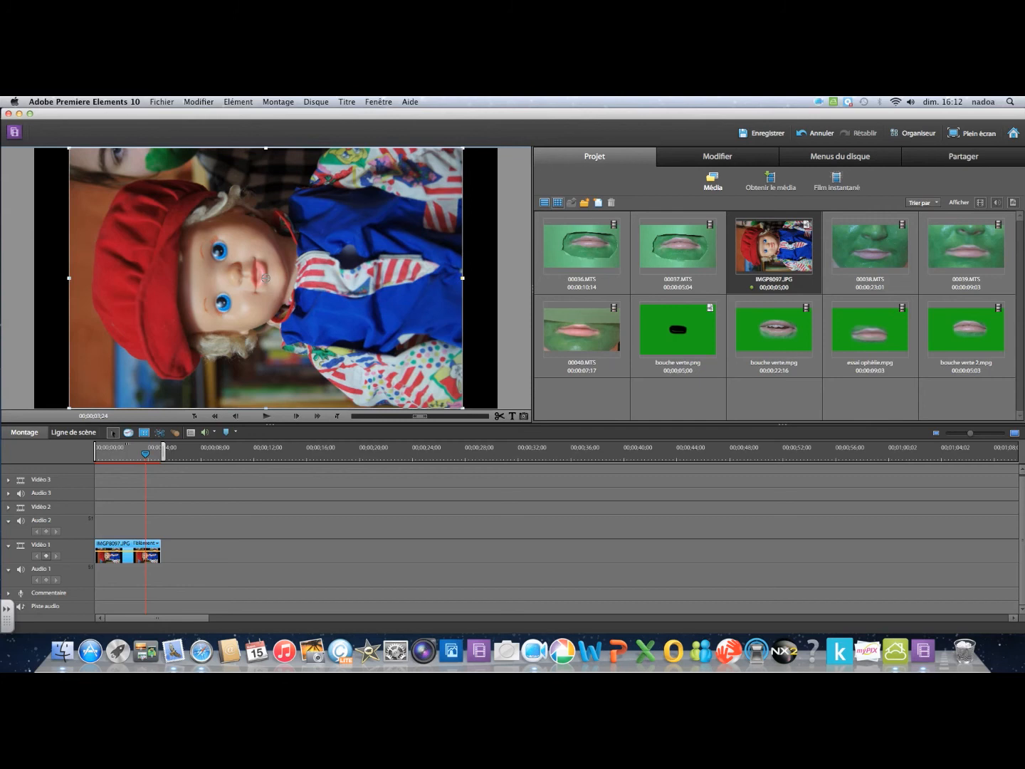
drag(465, 146, 393, 474)
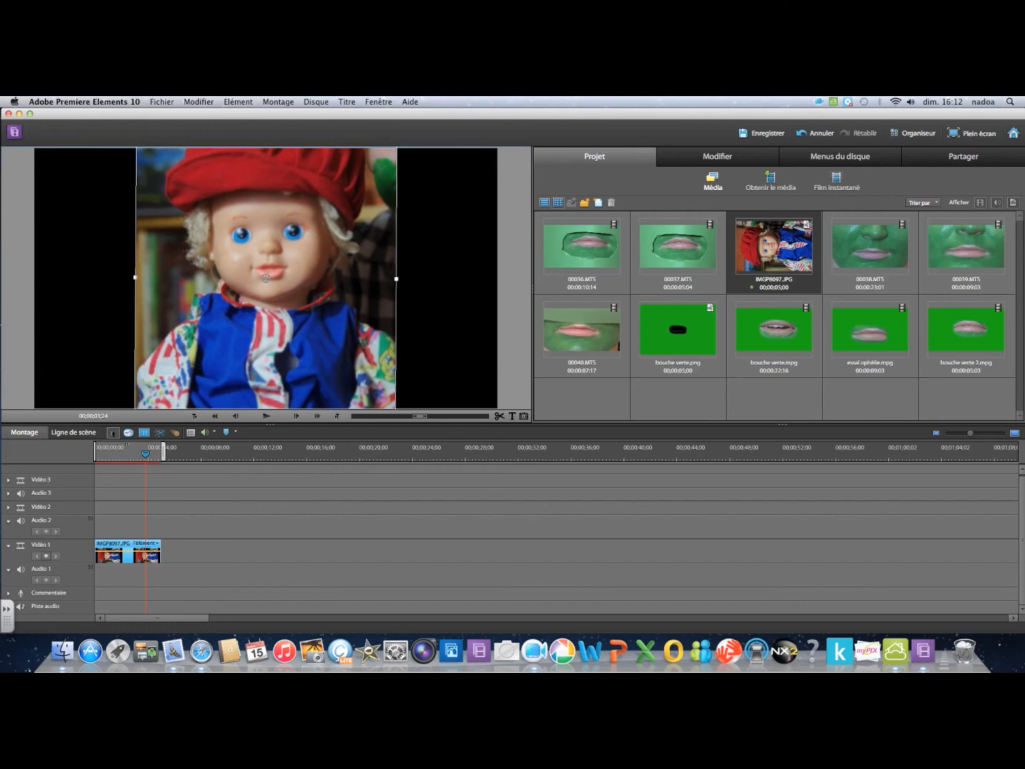
drag(396, 279, 503, 280)
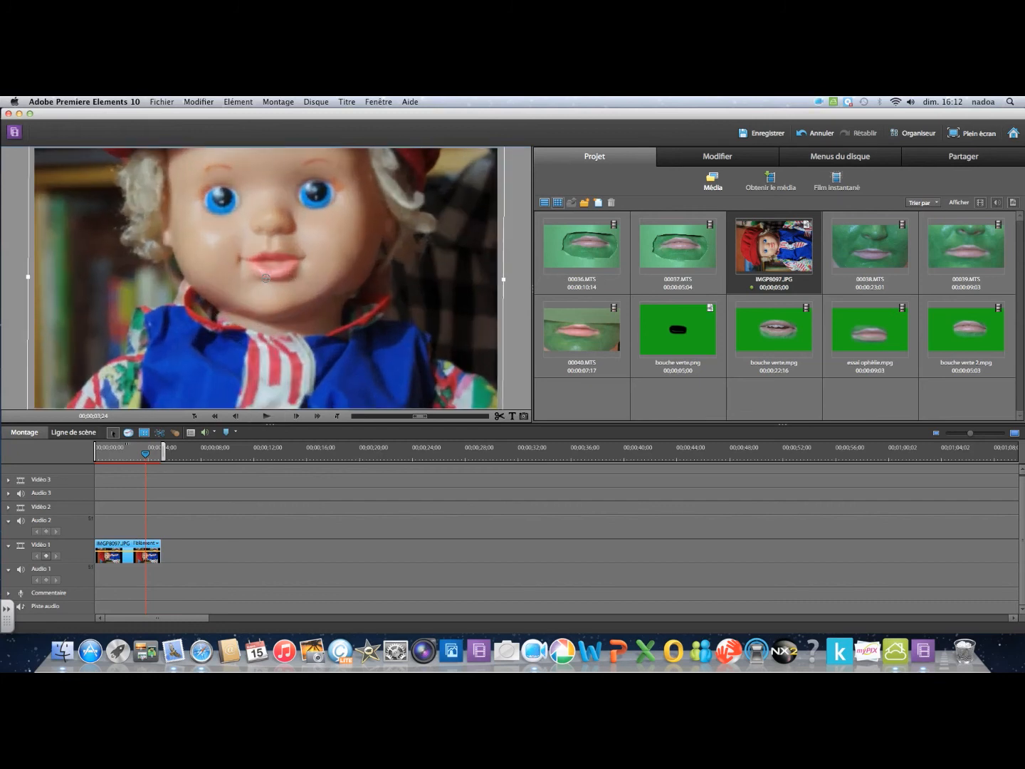
drag(266, 278, 265, 324)
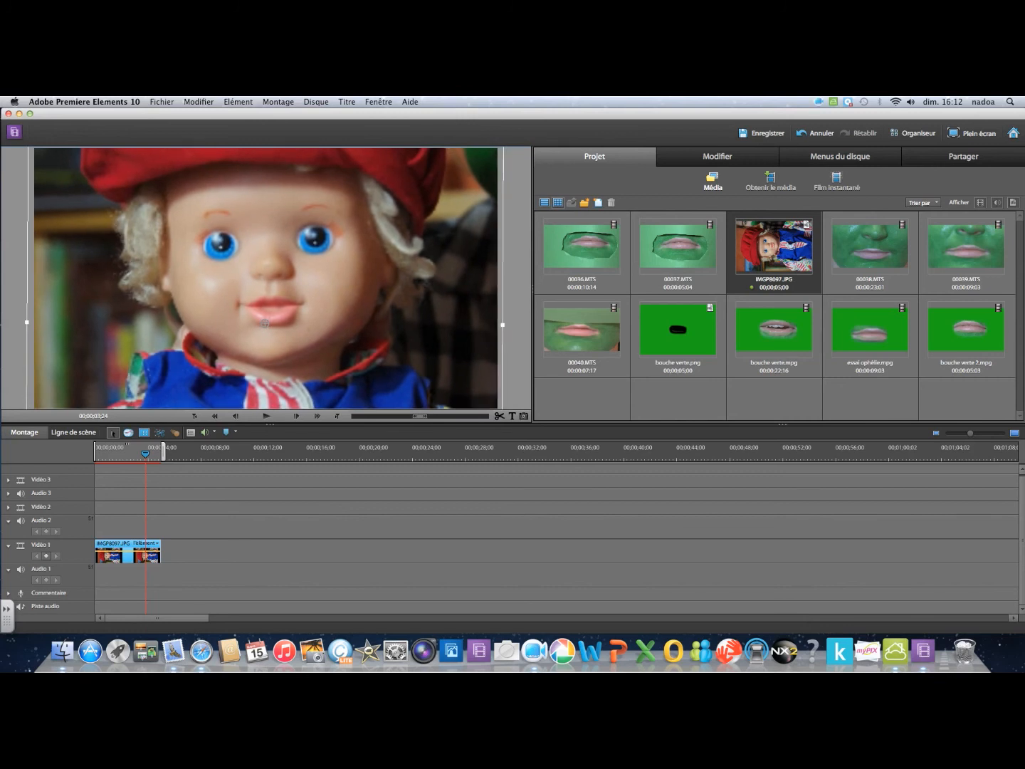
- Place bouche verte 2.mpg at the start of Vidéo 2 above the doll photo and apply Videomerge to it
drag(966, 331, 97, 508)
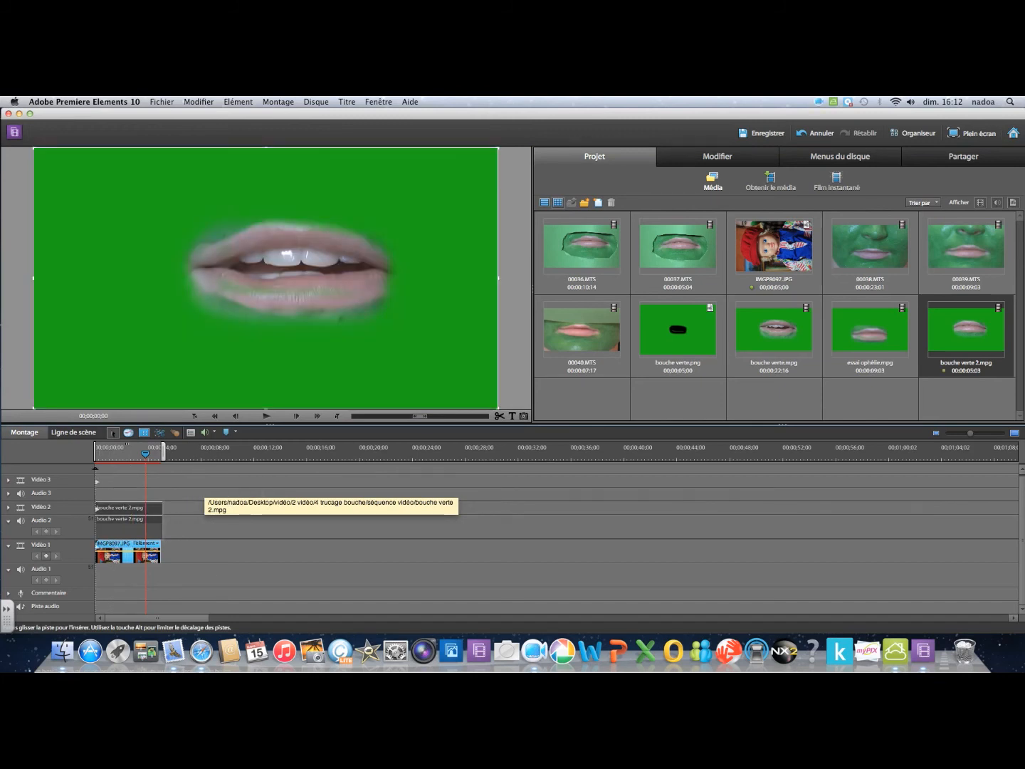
click(117, 507)
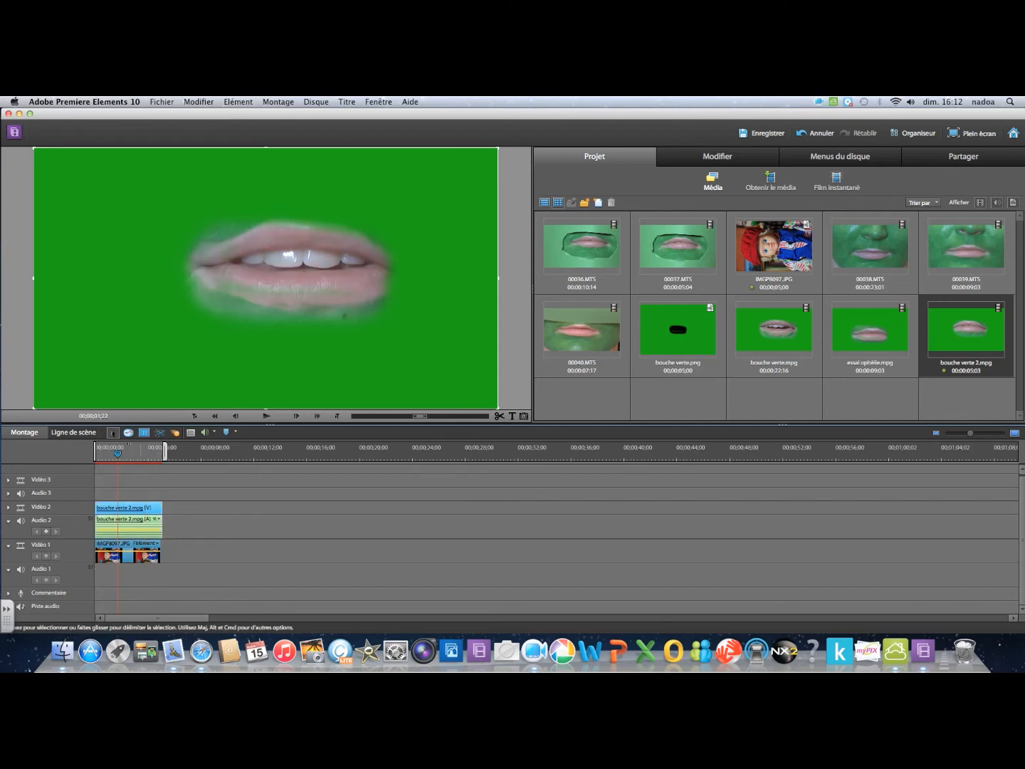
right_click(142, 507)
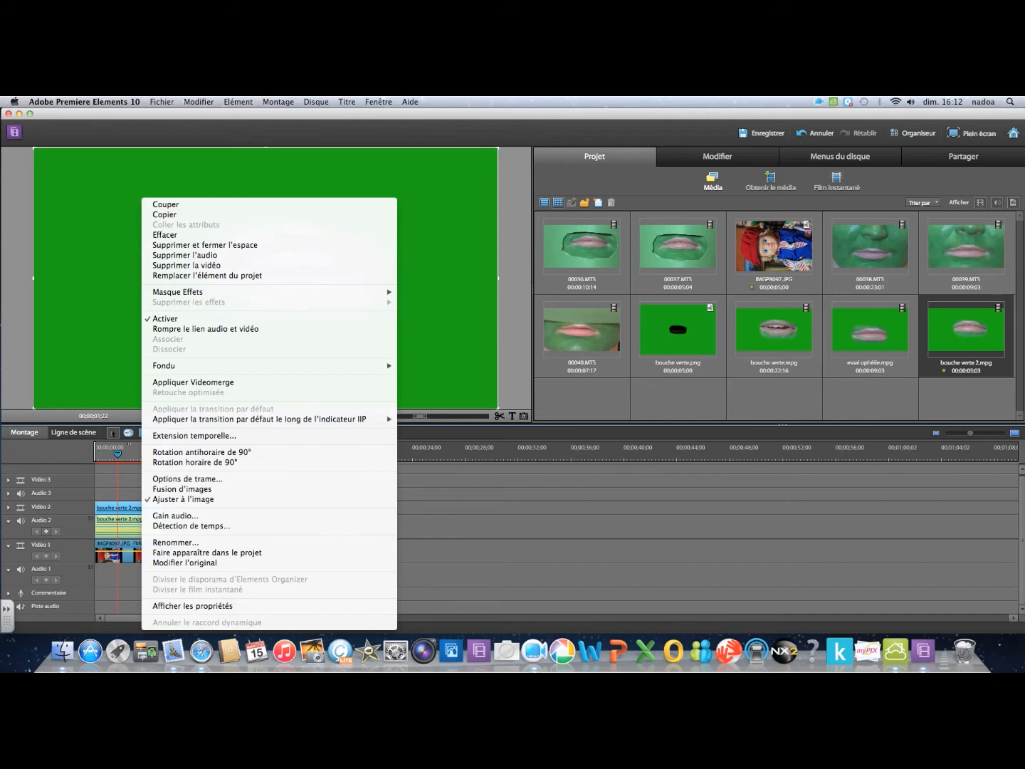
click(193, 382)
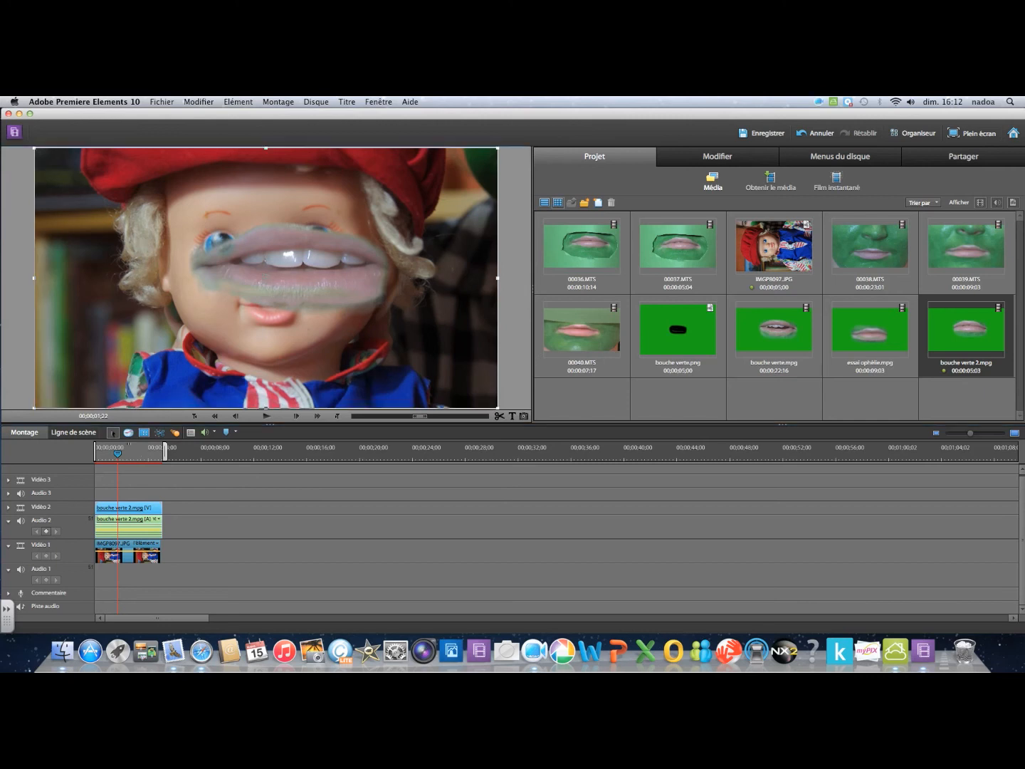
- Scale down the lips overlay and position it over the doll's mouth
drag(498, 407, 432, 371)
drag(283, 274, 270, 307)
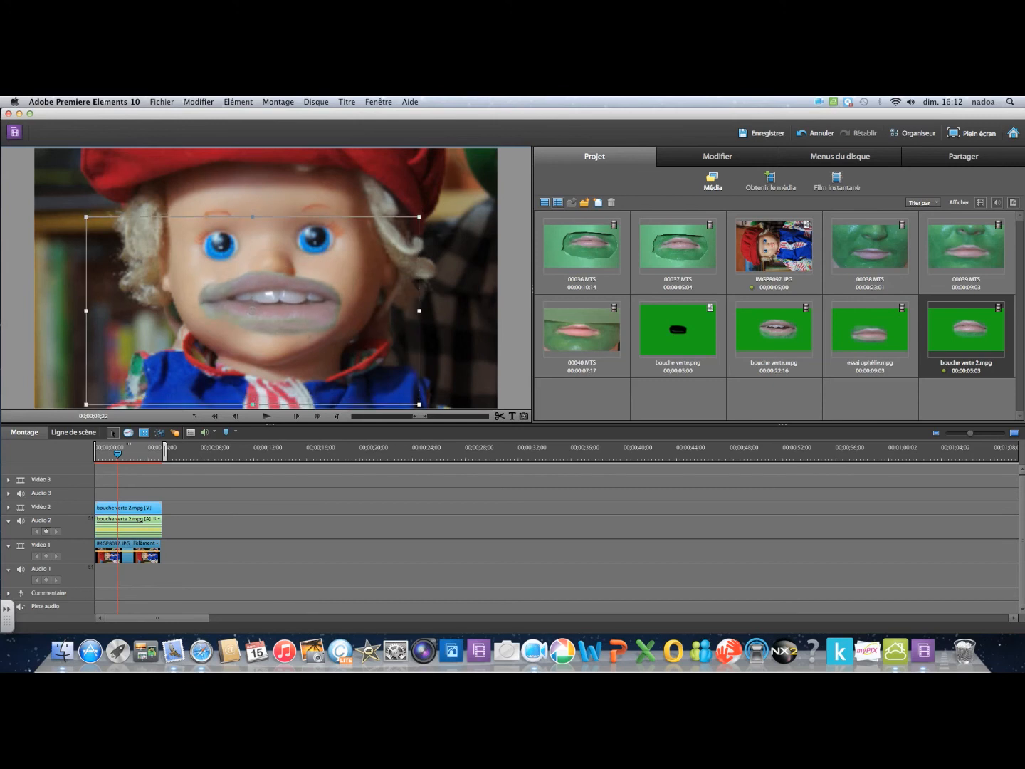
drag(419, 404, 348, 365)
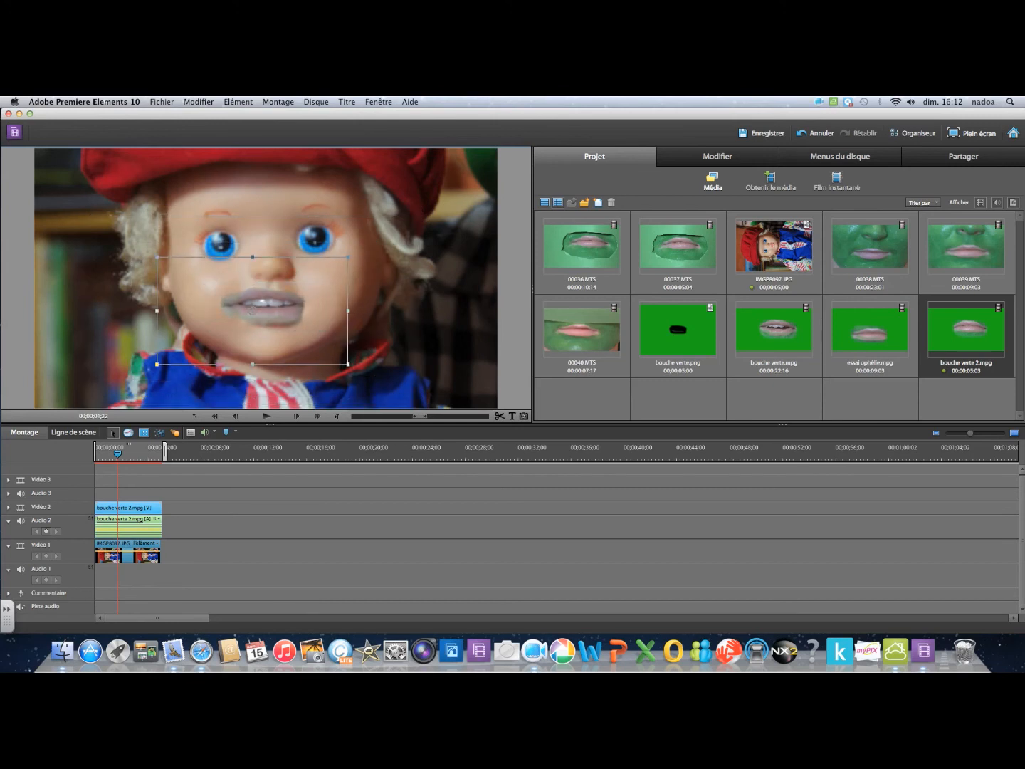
- Nudge the lips overlay slightly toward the right of the doll's mouth and play the montage to check it
drag(263, 308, 270, 311)
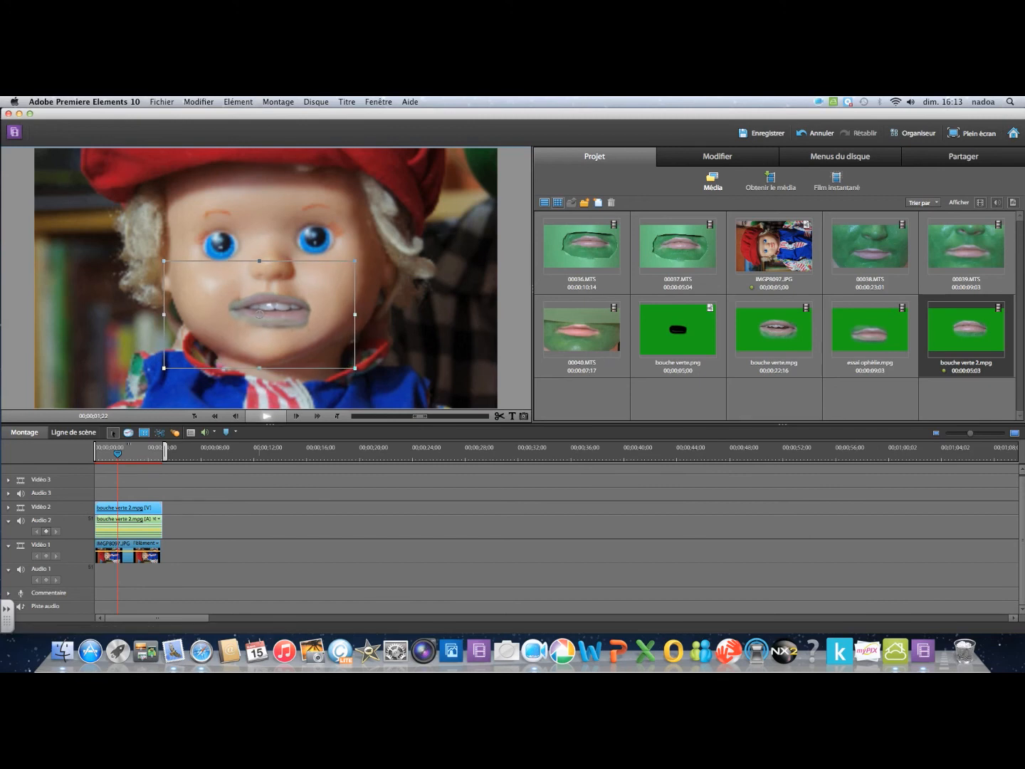
click(267, 416)
click(128, 554)
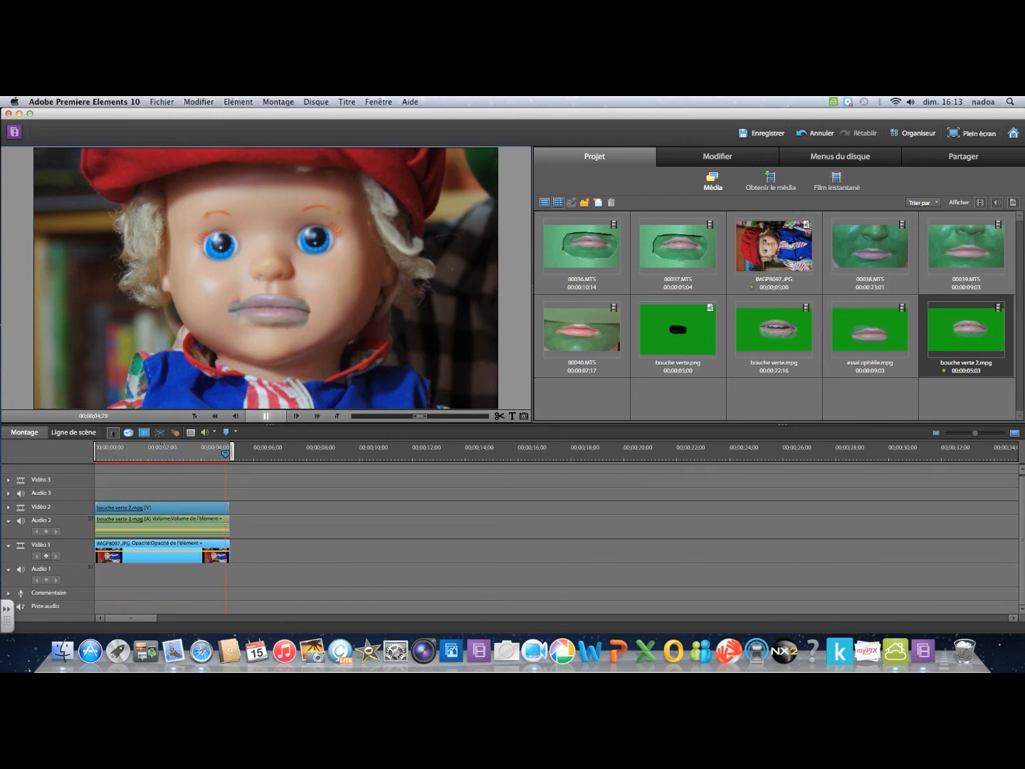
- Export the montage to the computer as an MPEG file named "bécasine 2" in the séquence vidéo folder
click(963, 156)
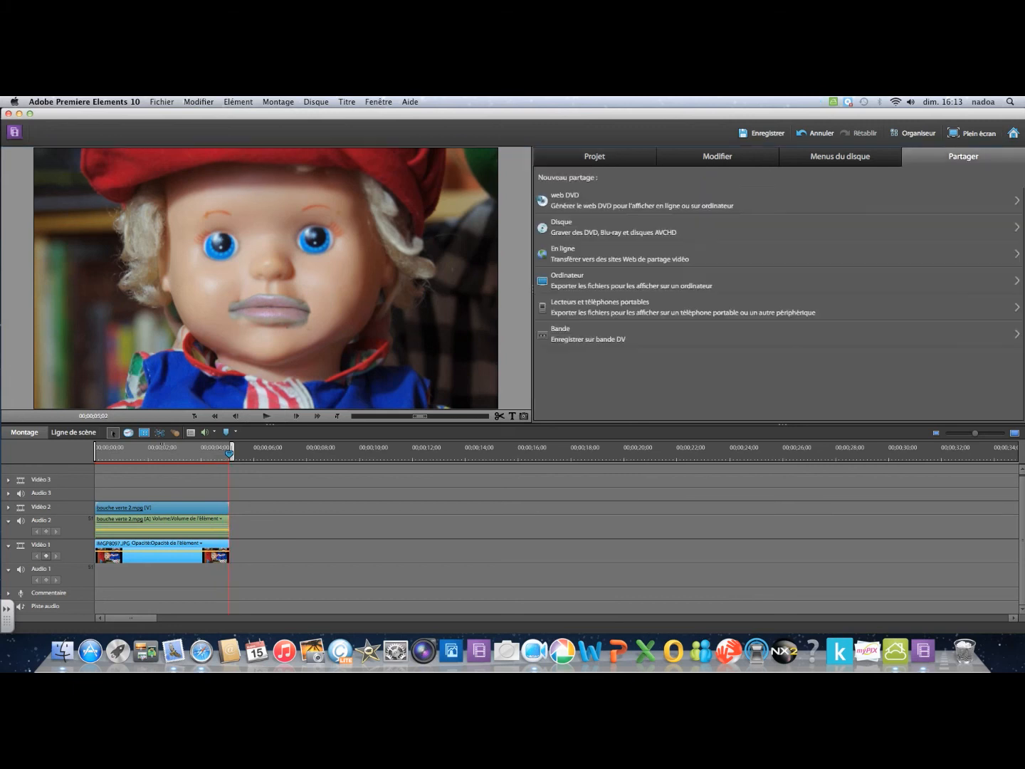
click(641, 280)
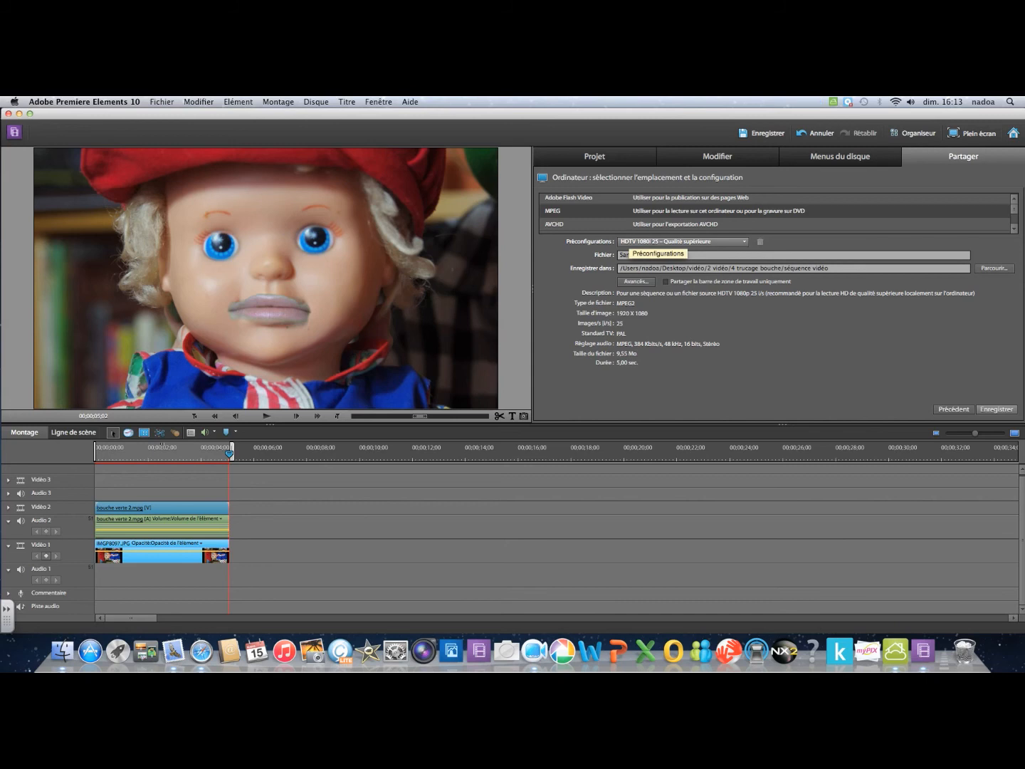
click(647, 255)
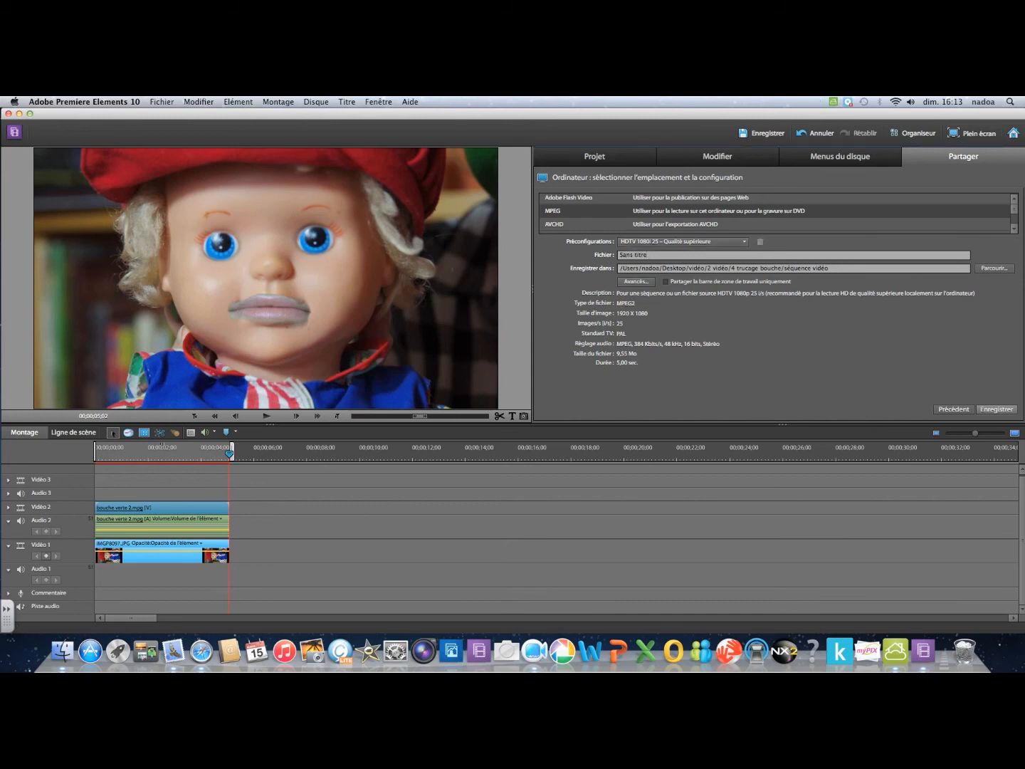
drag(646, 254, 619, 255)
text(b&)
text(casine 2)
click(996, 408)
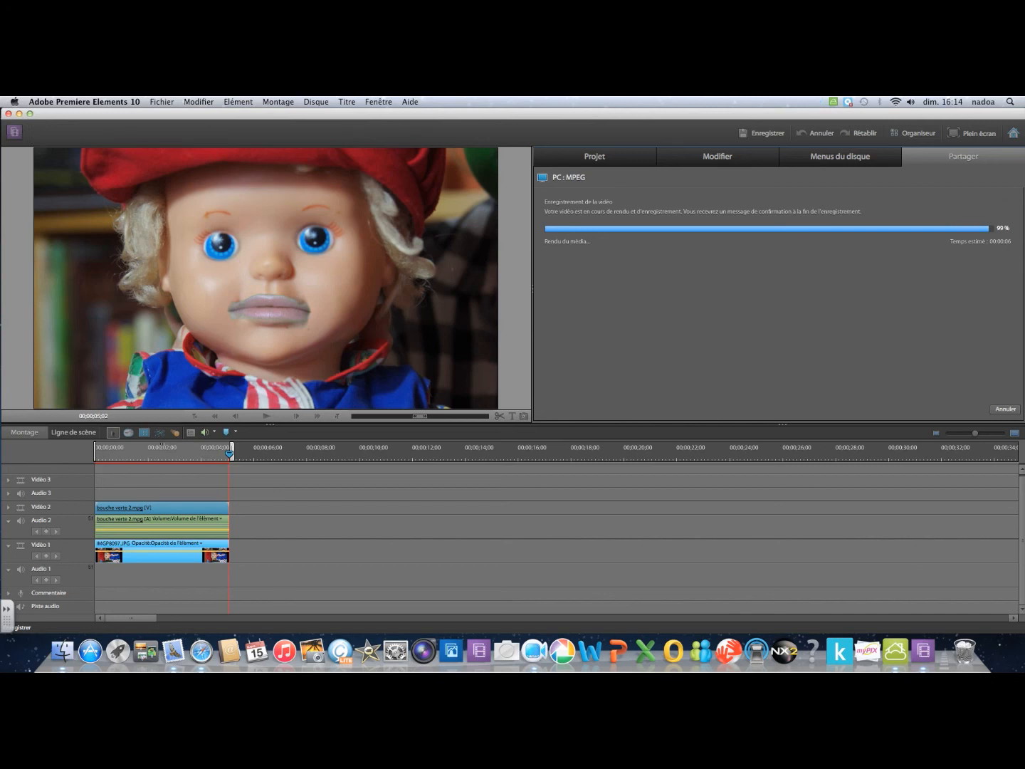
click(997, 409)
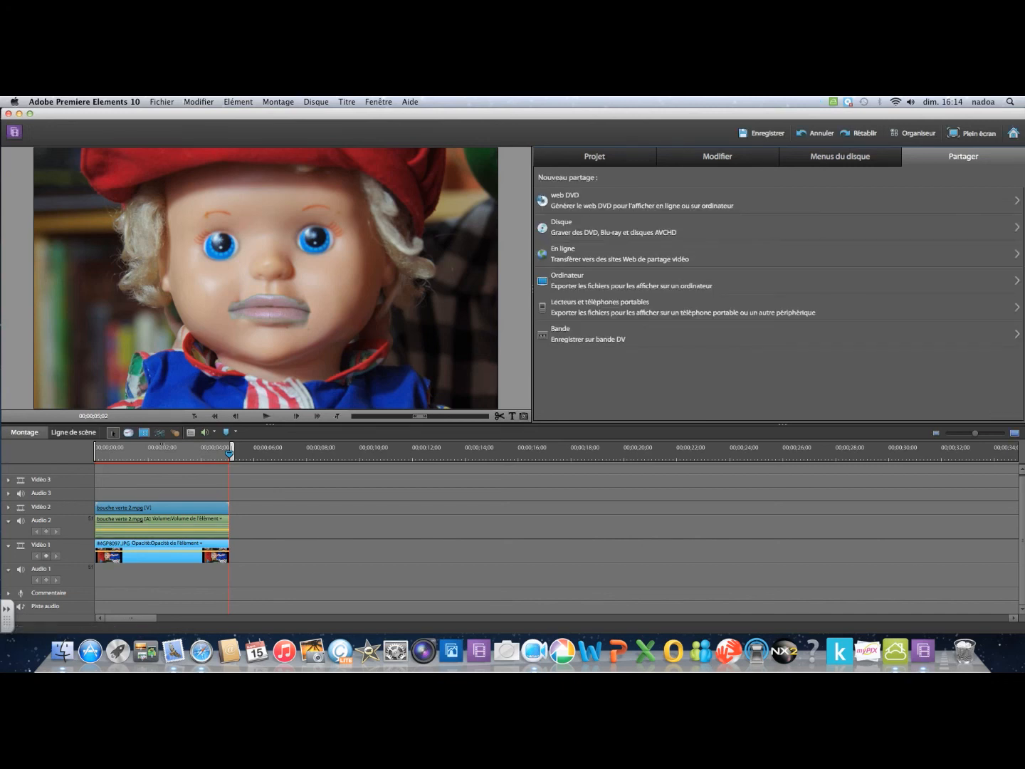
- Move the editor window aside to uncover the desktop and open vidéo > 2 vidéo > 4 trucage bouche > séquence vidéo in Finder
drag(527, 114, 789, 176)
click(32, 266)
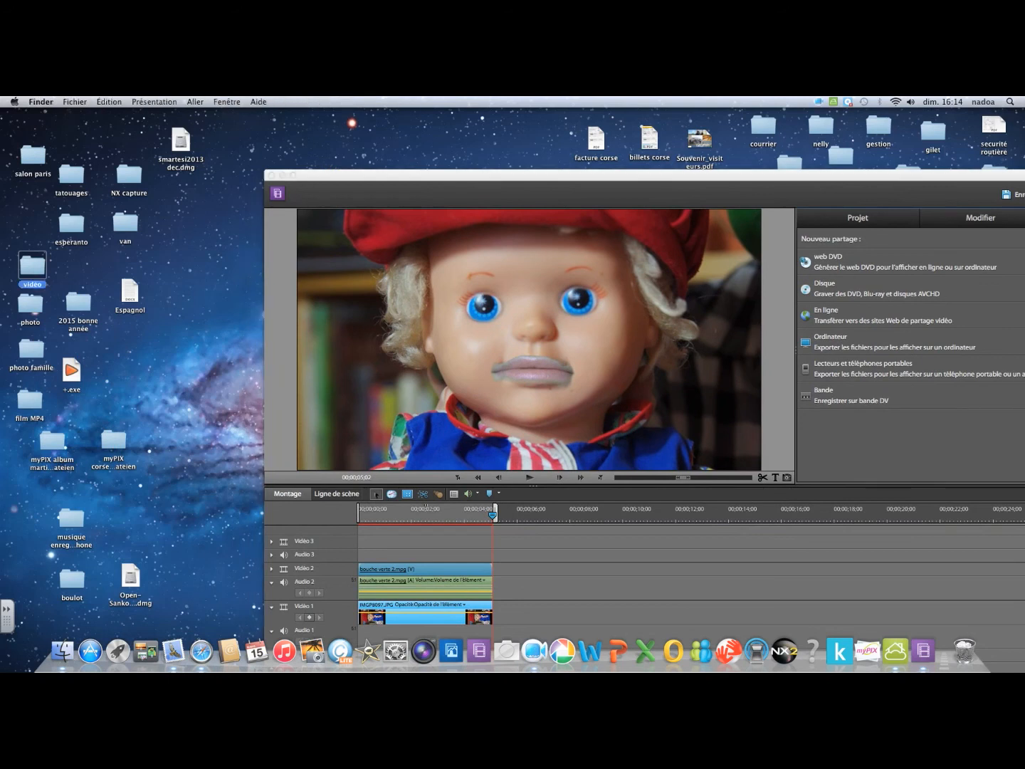
double_click(32, 267)
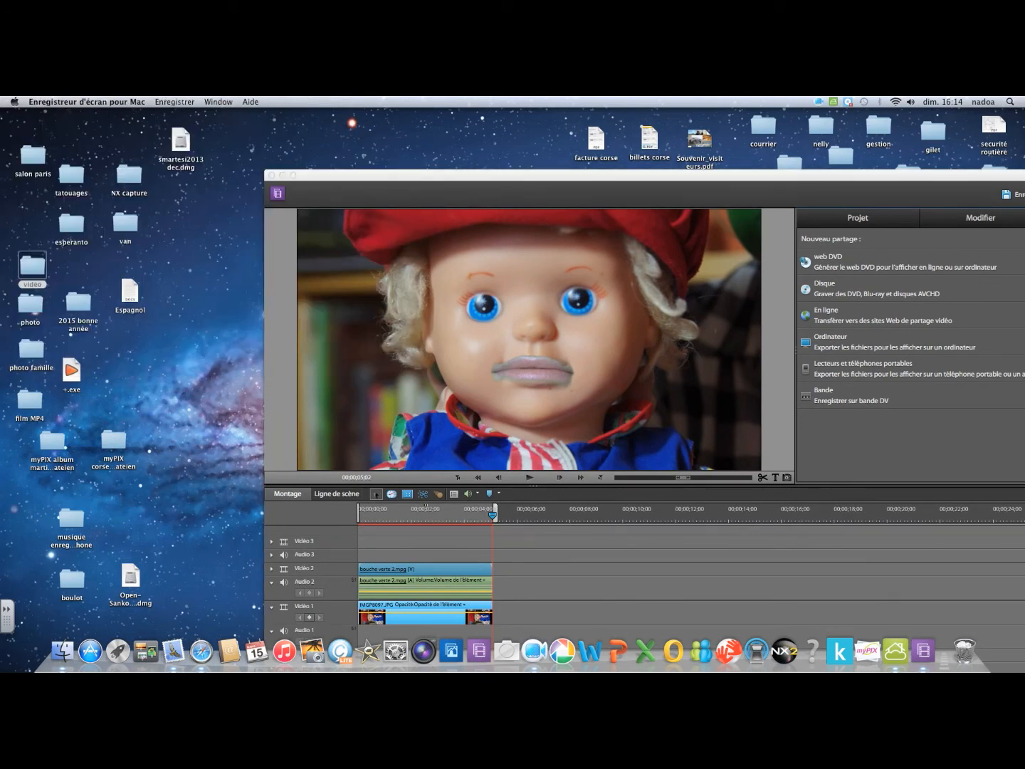
double_click(32, 267)
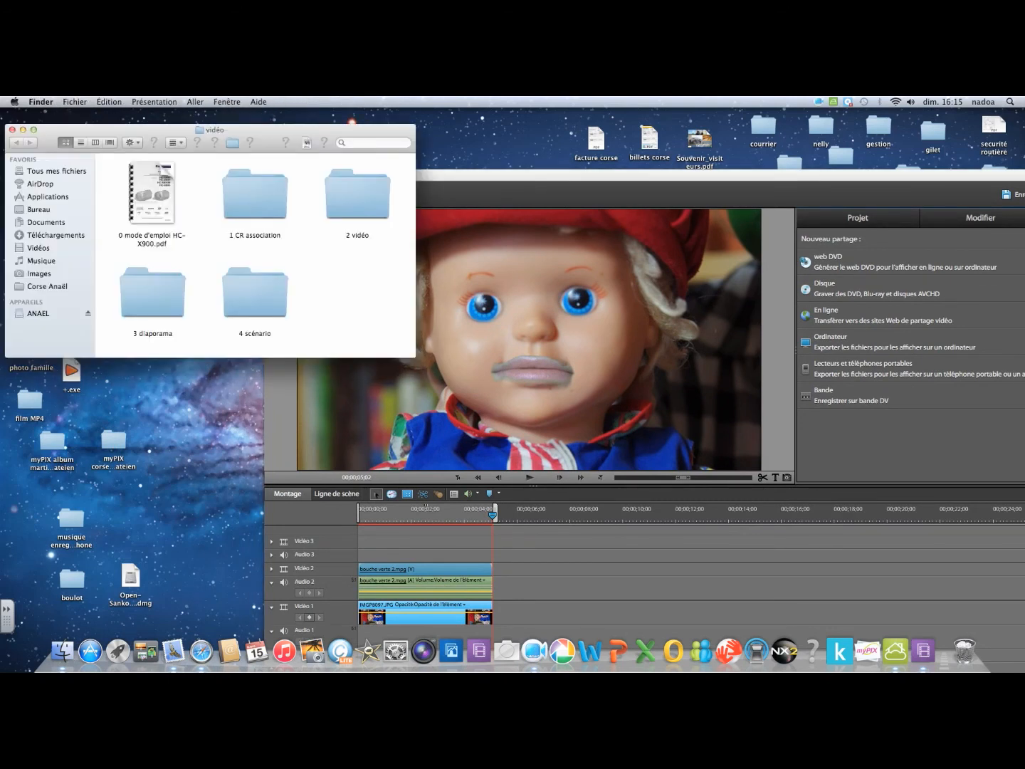
double_click(357, 195)
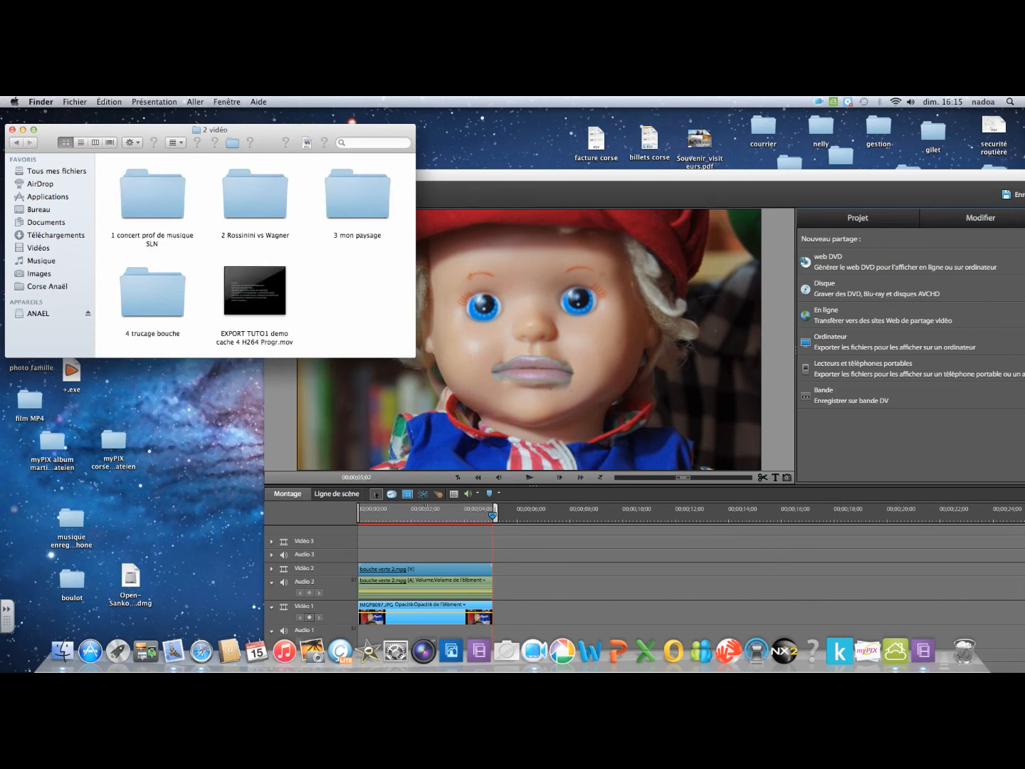
double_click(152, 293)
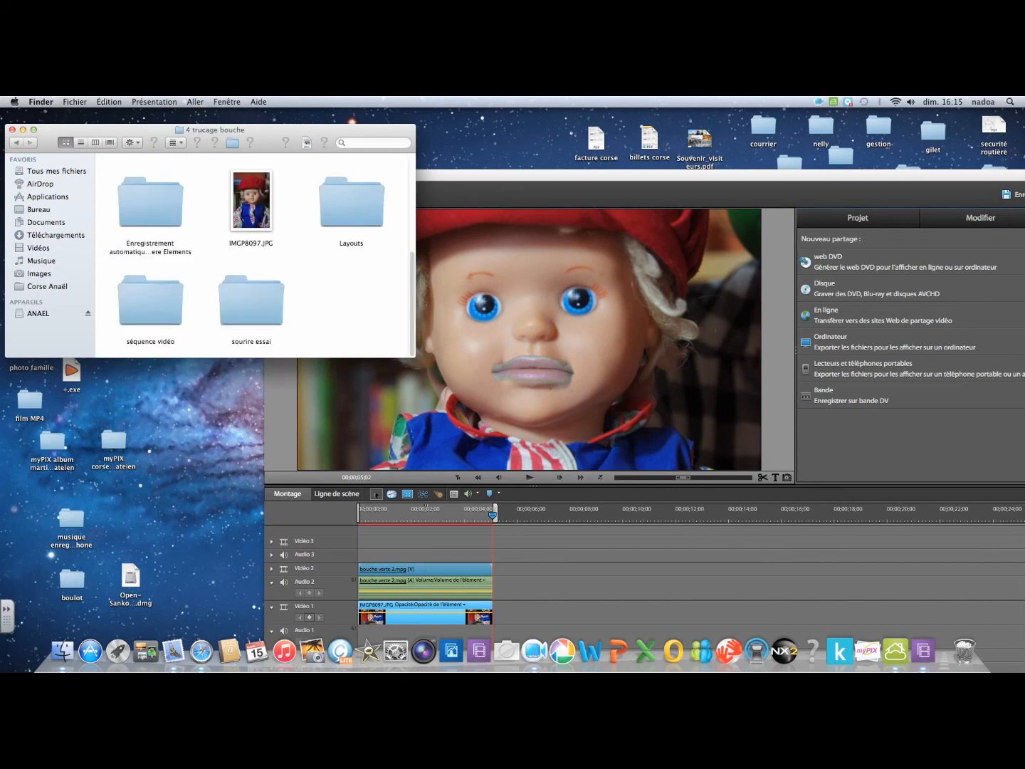
double_click(150, 301)
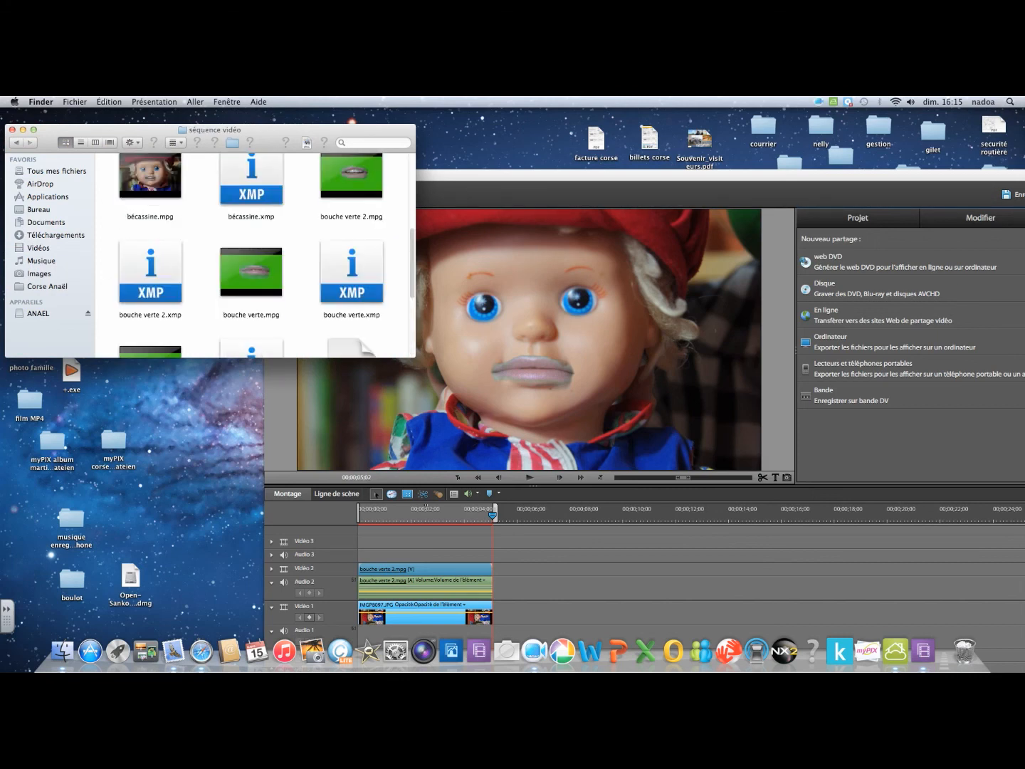
- Find bécasine 2.mpg in the folder, play it through in QuickTime Player, and close the player
scroll(150, 301, down, 5)
scroll(150, 301, up, 10)
scroll(253, 256, down, 3)
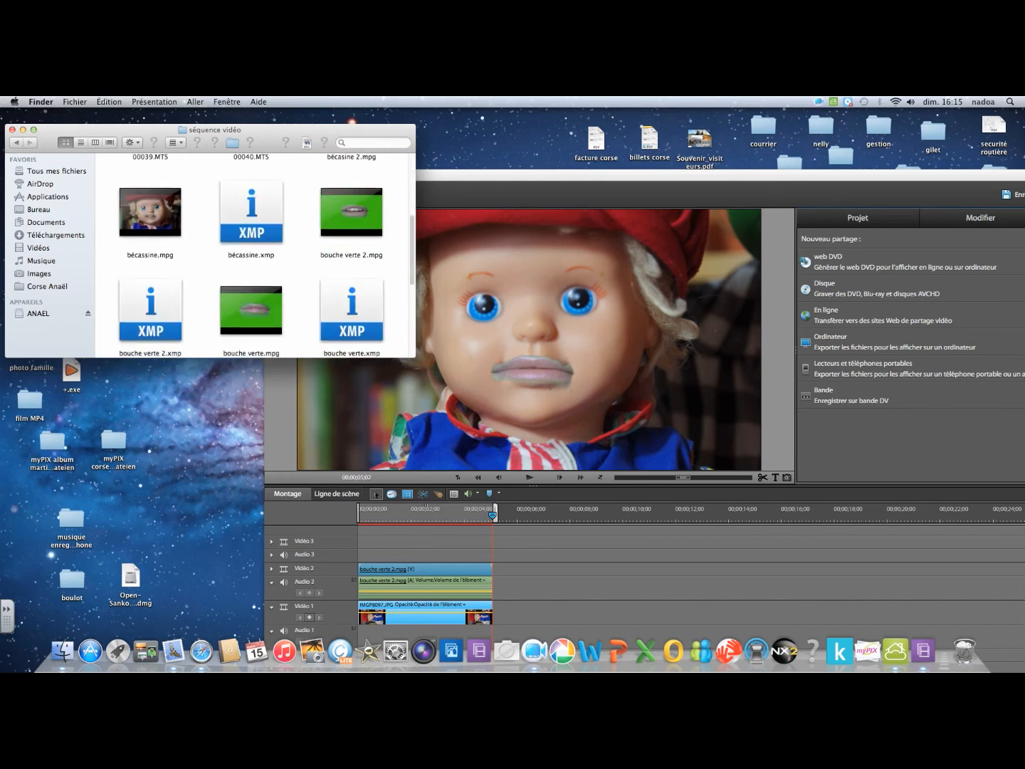
scroll(252, 256, up, 2)
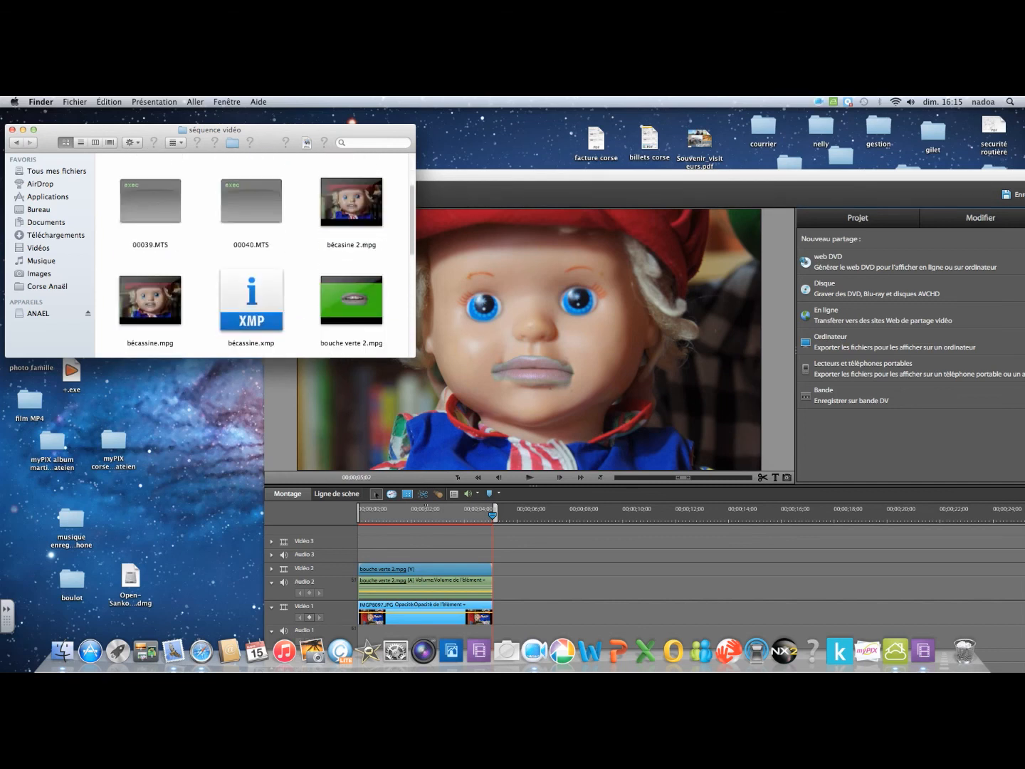
double_click(351, 203)
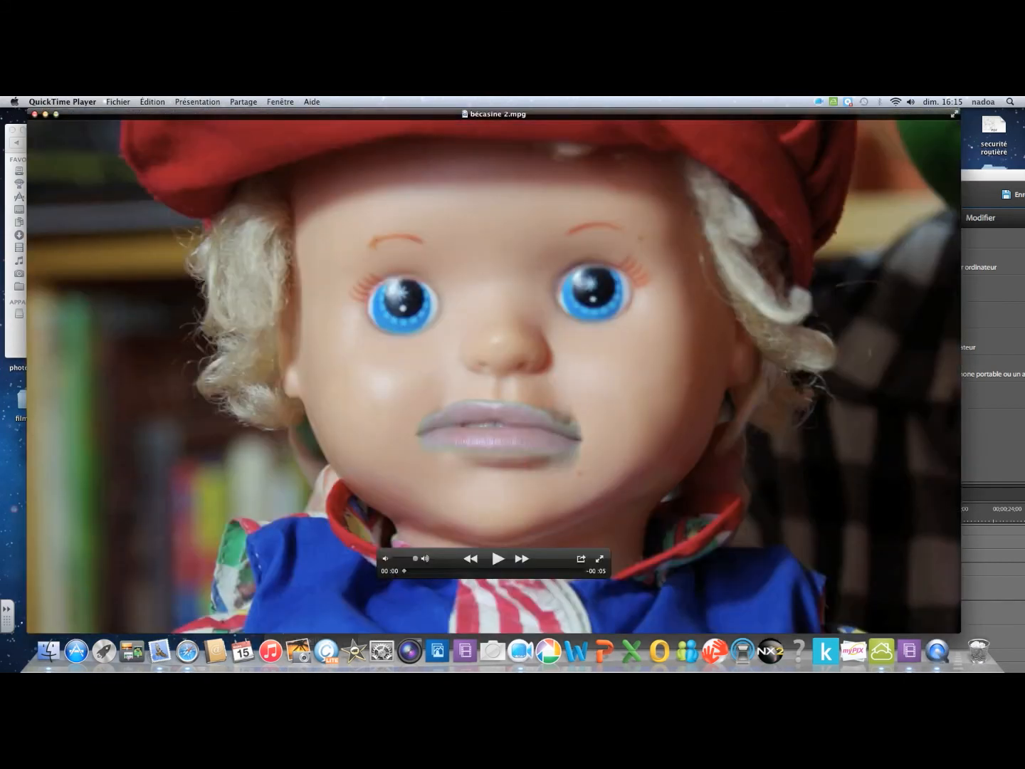
key(space)
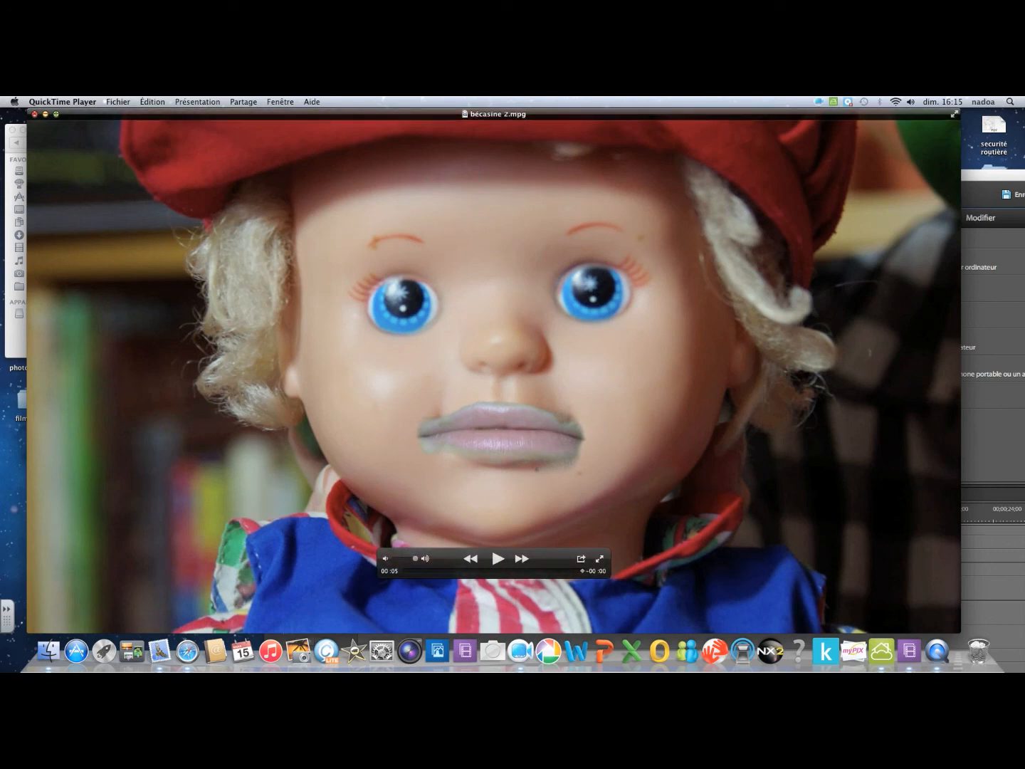
click(35, 113)
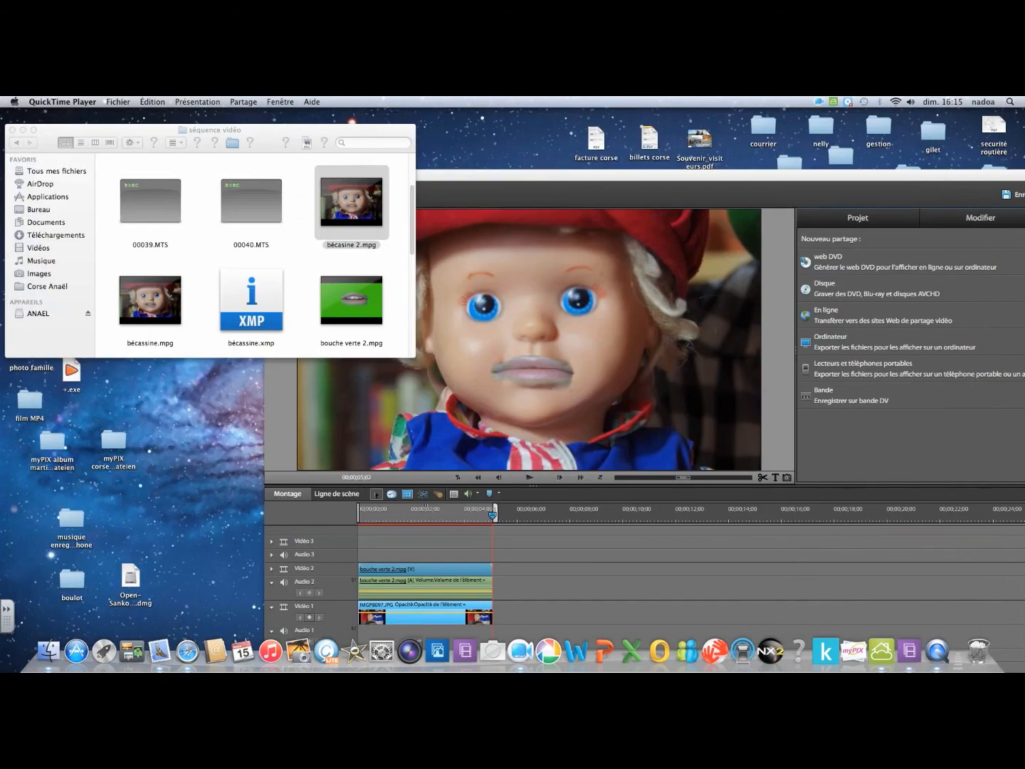
- Close the séquence vidéo folder and return to Adobe Premiere Elements, moving its window back over the desktop
click(12, 130)
click(527, 175)
drag(527, 175, 341, 184)
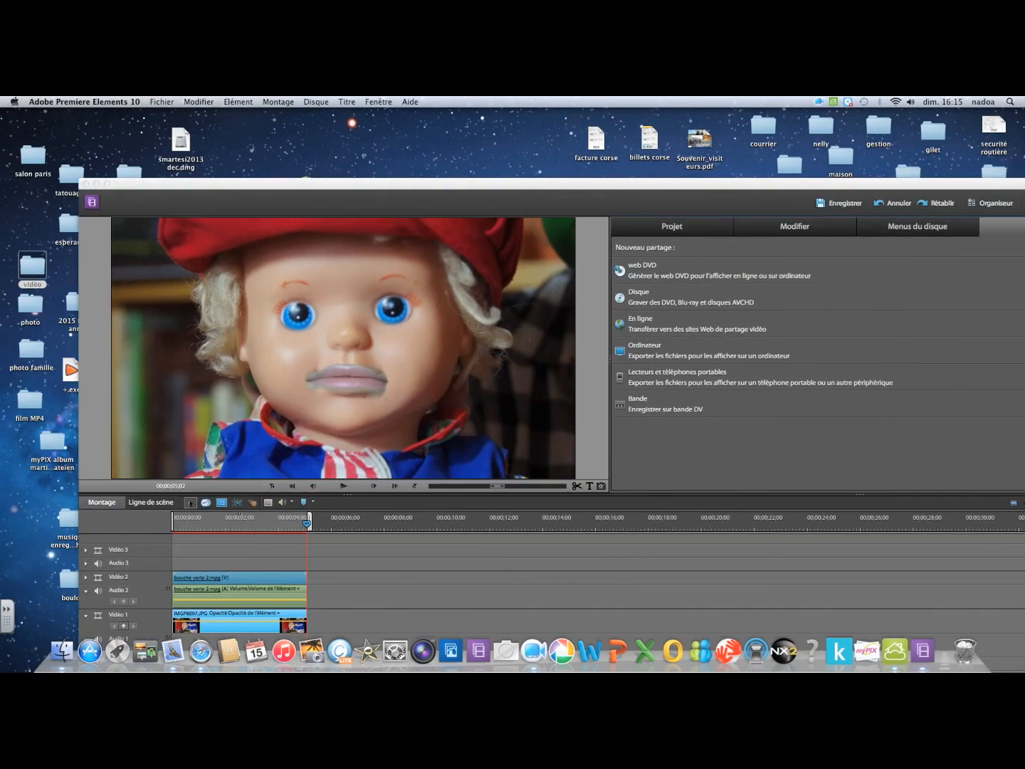
click(818, 101)
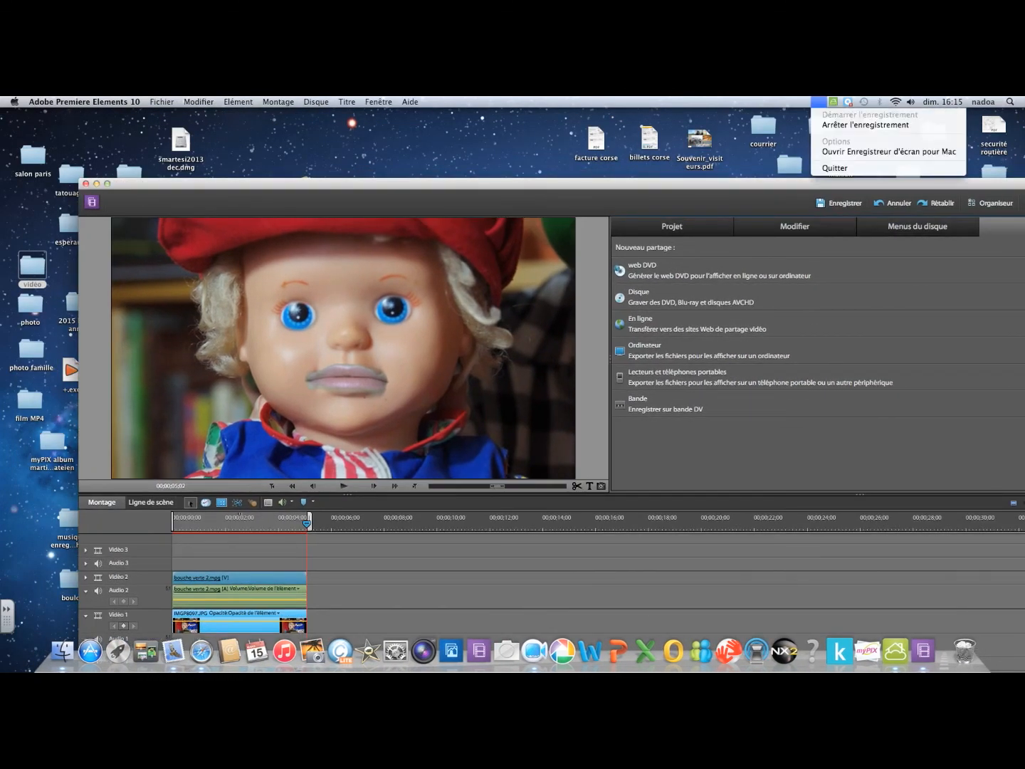
click(864, 124)
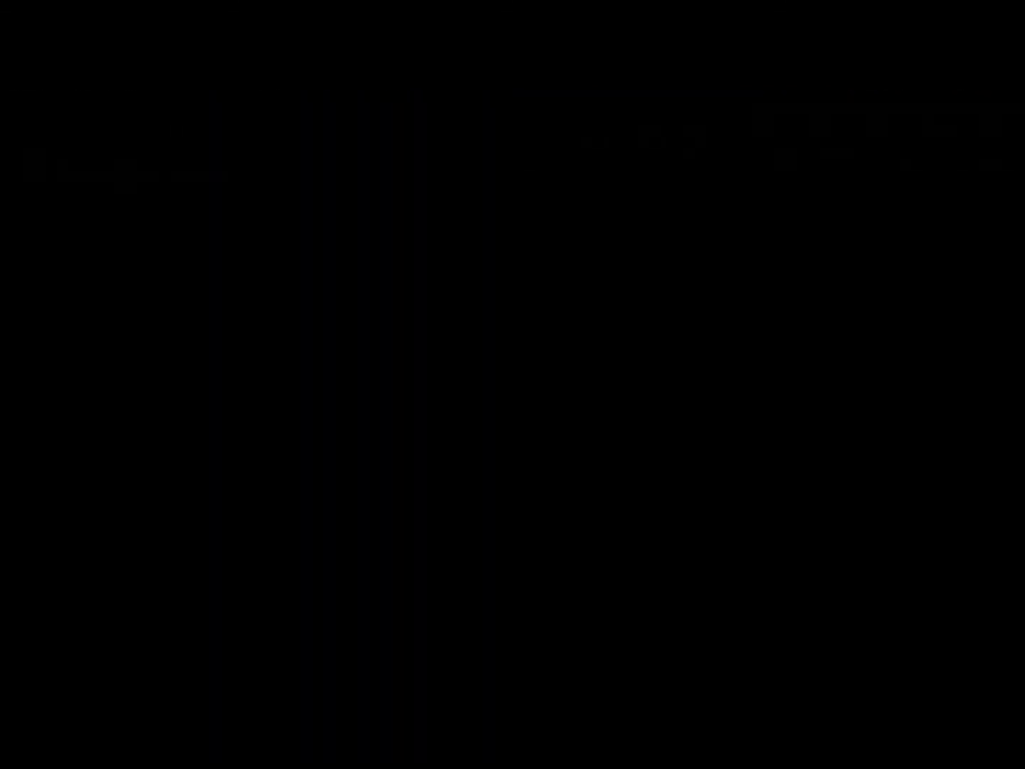